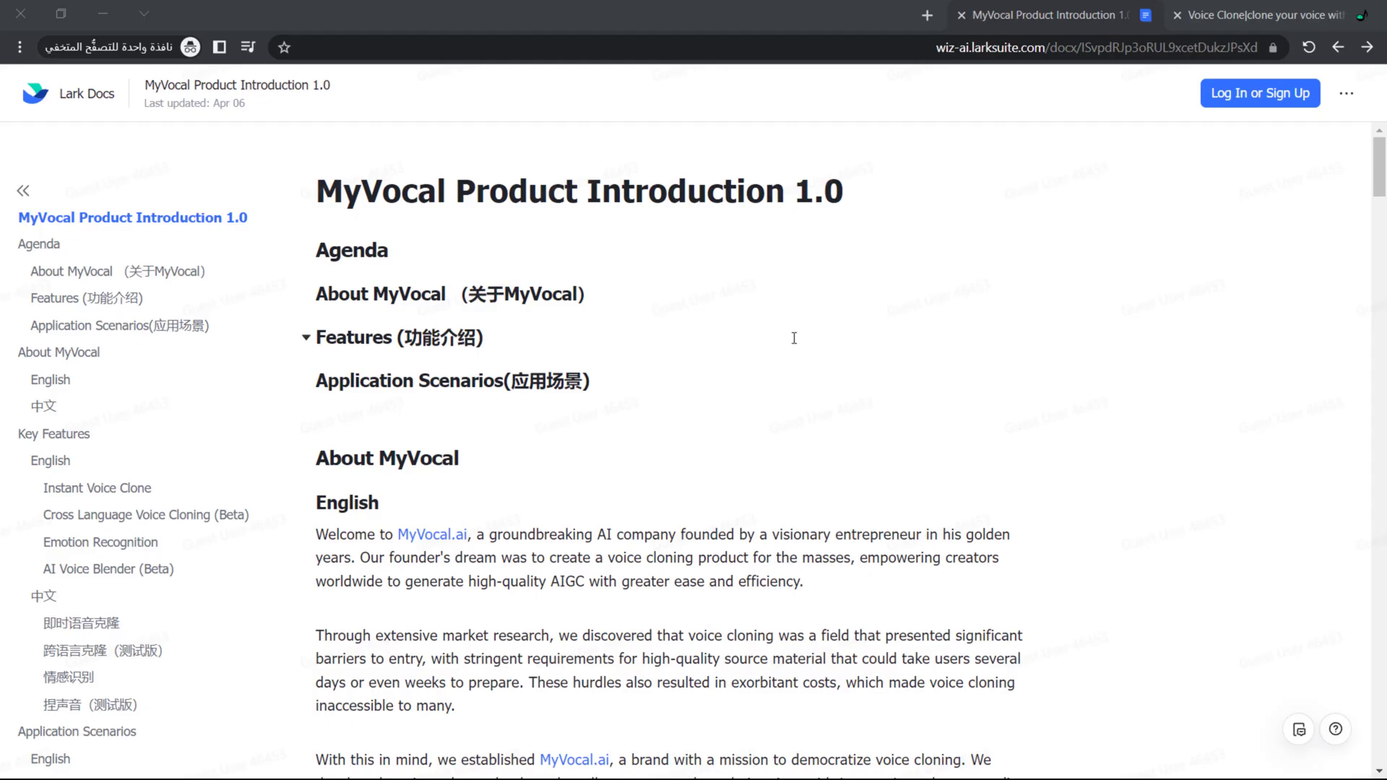
# - Scroll down to the Instant Voice Clone table and play the Carbin B cloned-voice demo
pyautogui.scroll(-2, 793, 344)
pyautogui.scroll(-2, 793, 344)
pyautogui.scroll(-4, 766, 325)
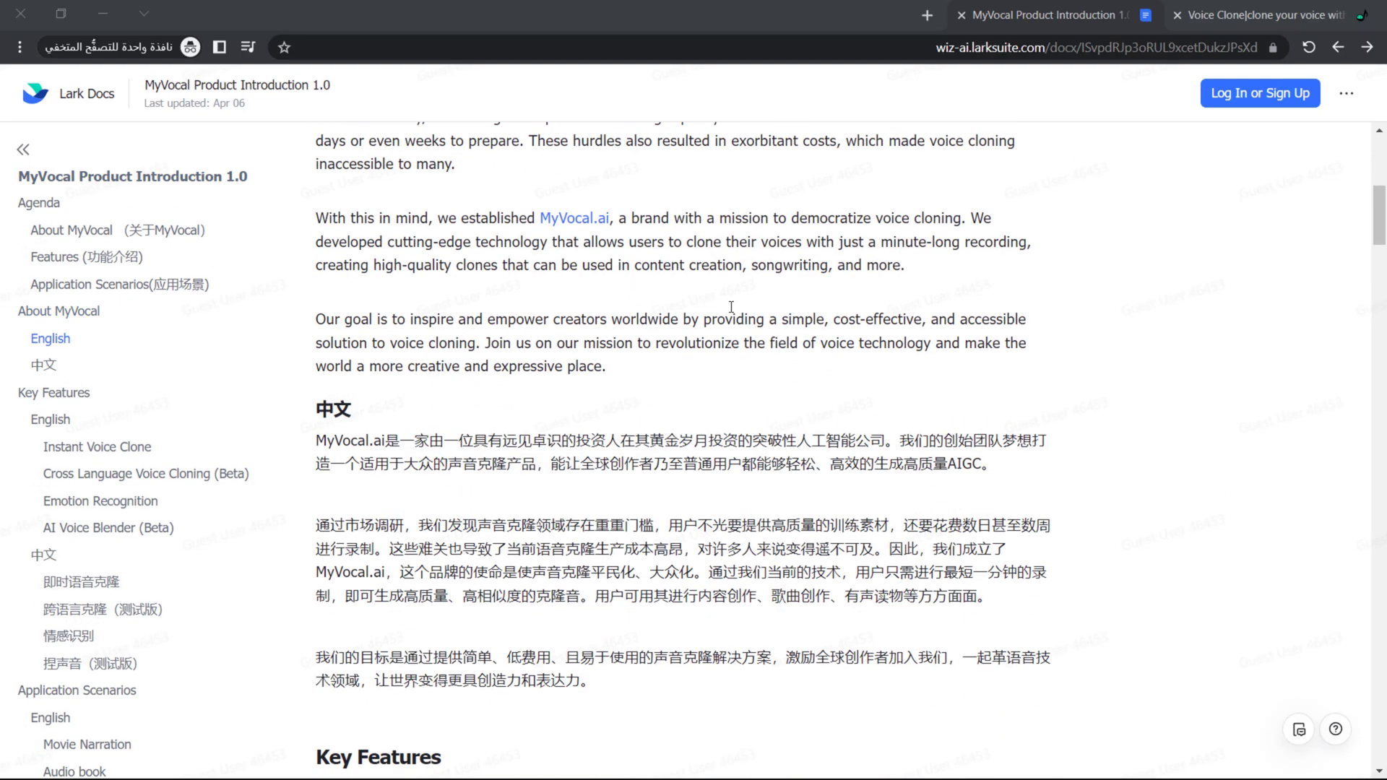
pyautogui.scroll(-2, 730, 307)
pyautogui.scroll(-4, 731, 308)
pyautogui.scroll(-2, 730, 307)
pyautogui.scroll(-1, 731, 308)
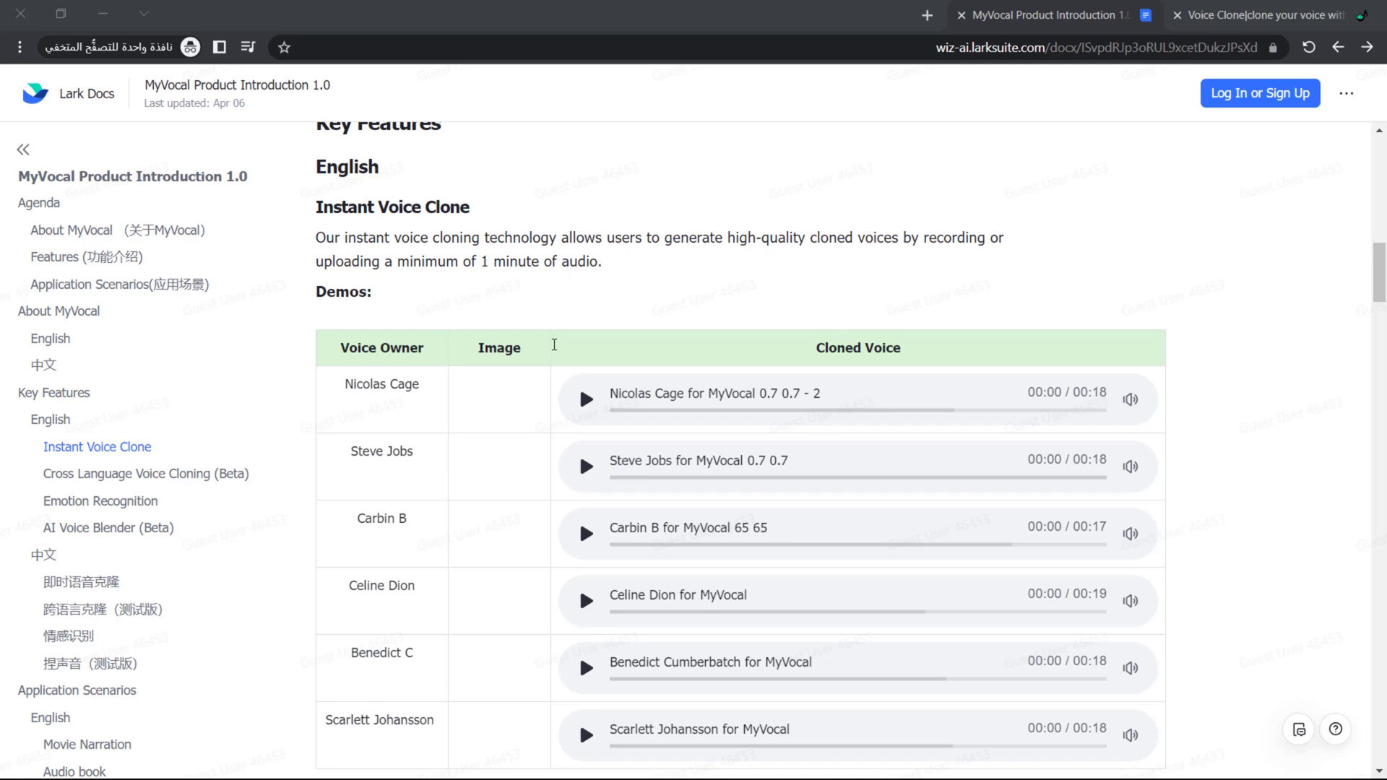
pyautogui.scroll(-2, 516, 356)
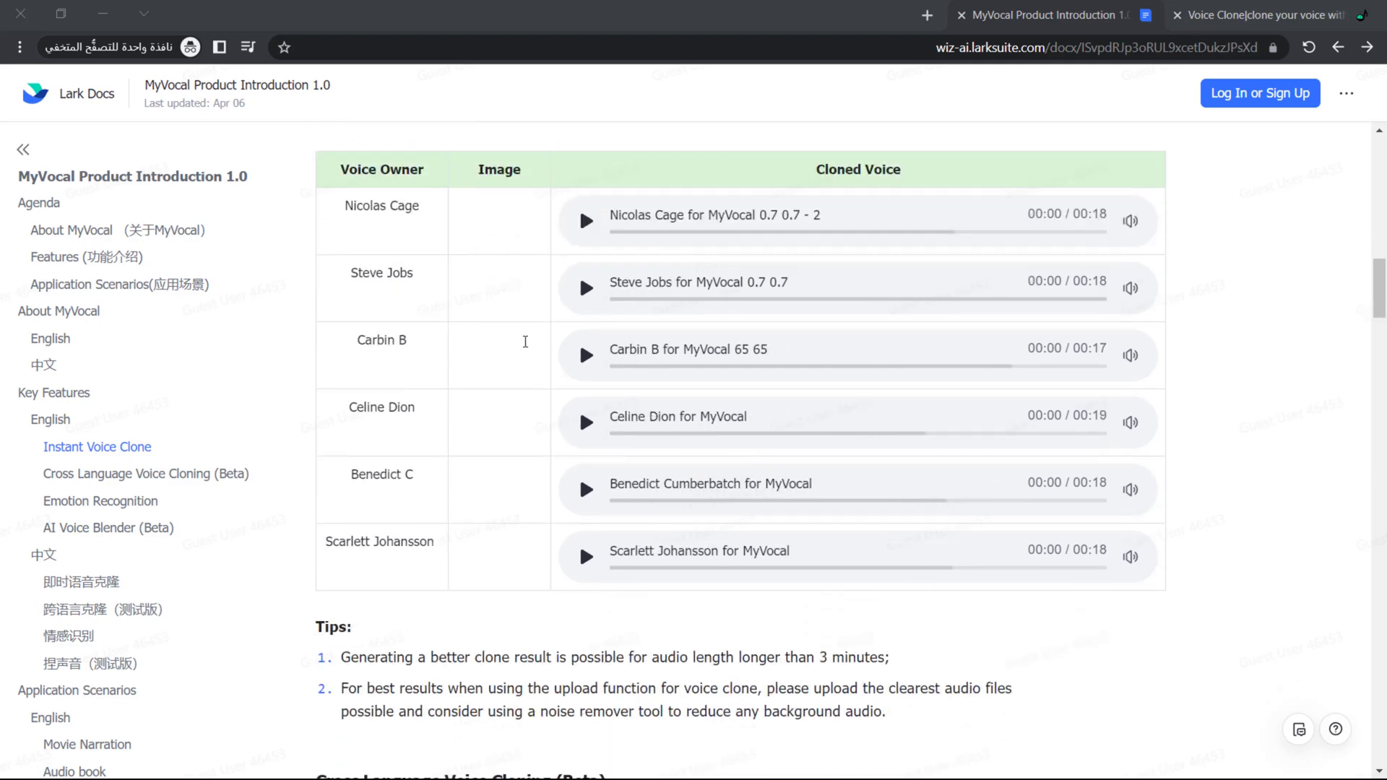
pyautogui.click(584, 358)
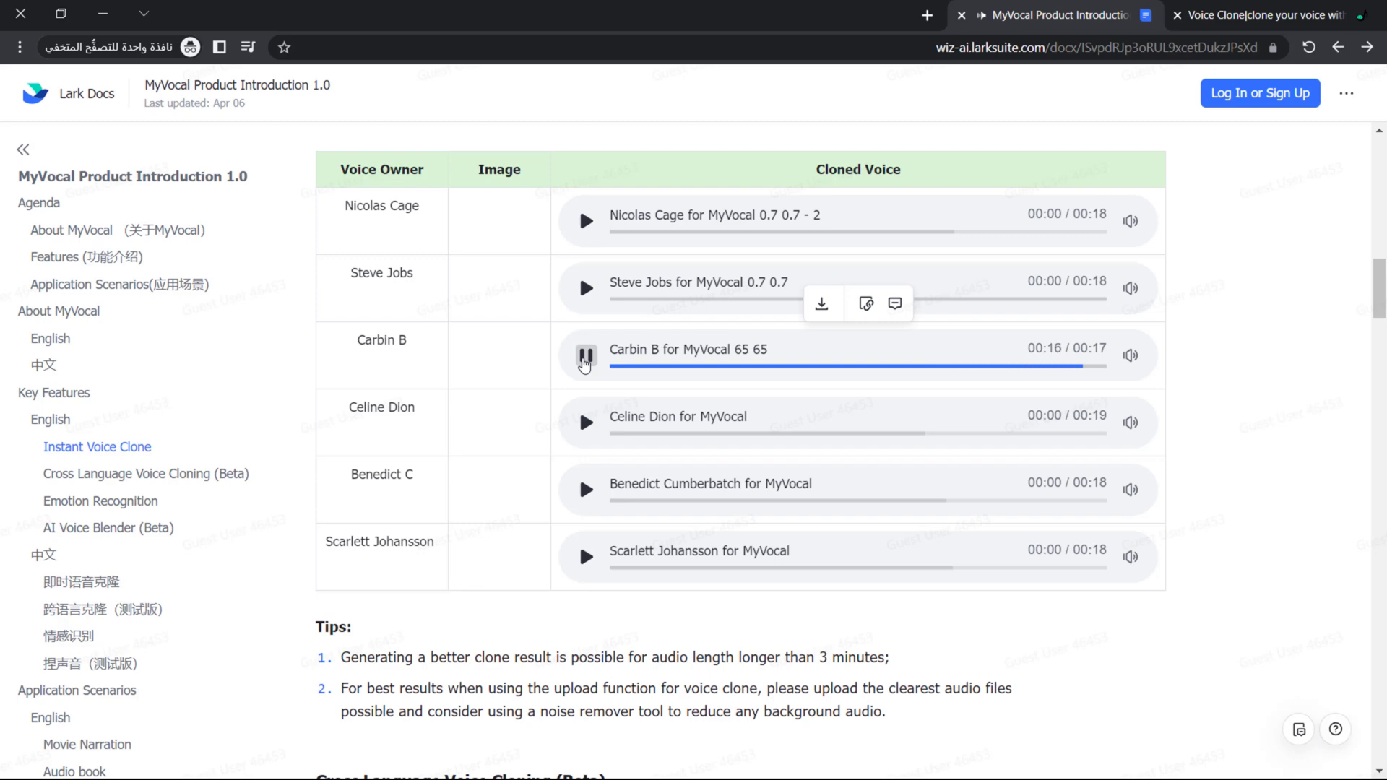
# - Play the Shuaishuai cloned-voice demo
pyautogui.scroll(-6, 522, 405)
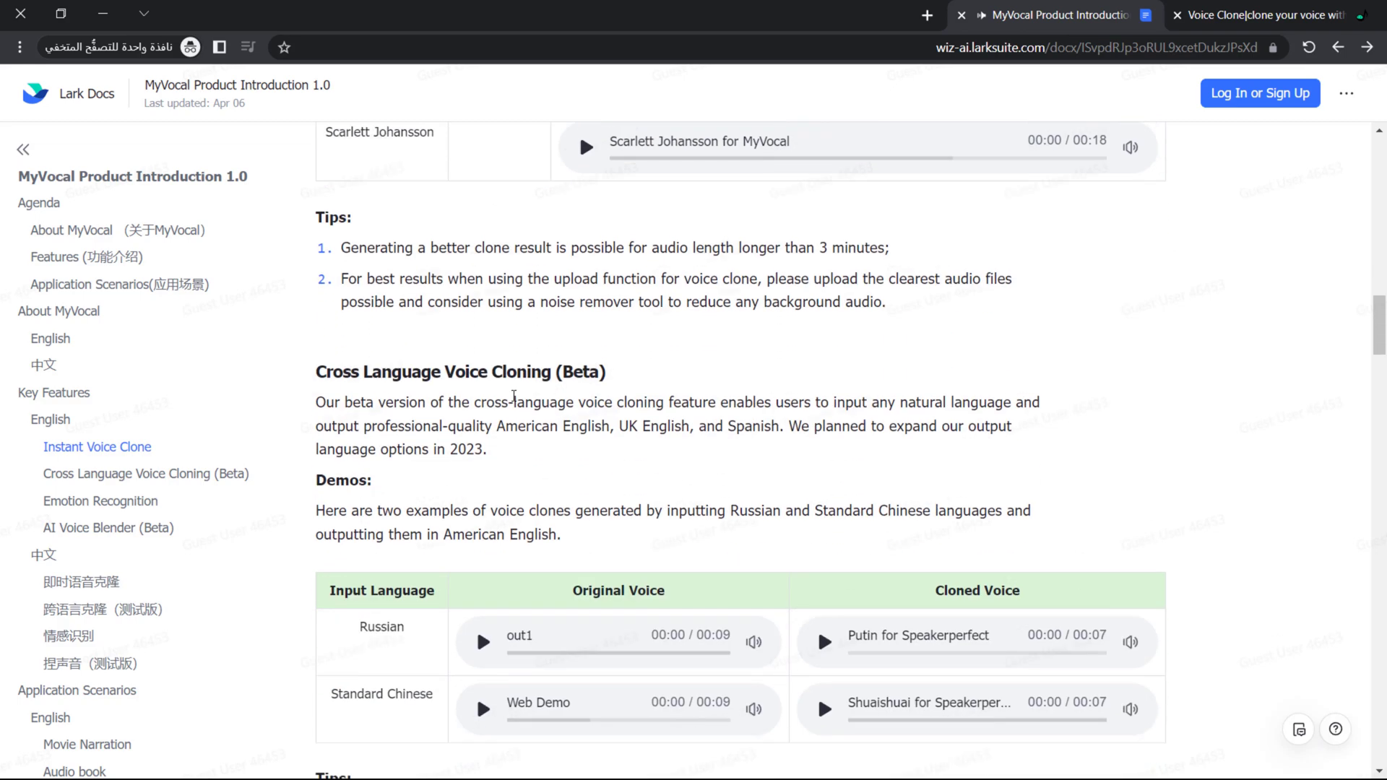
pyautogui.scroll(-3, 522, 404)
pyautogui.scroll(-2, 722, 412)
pyautogui.scroll(-2, 1083, 415)
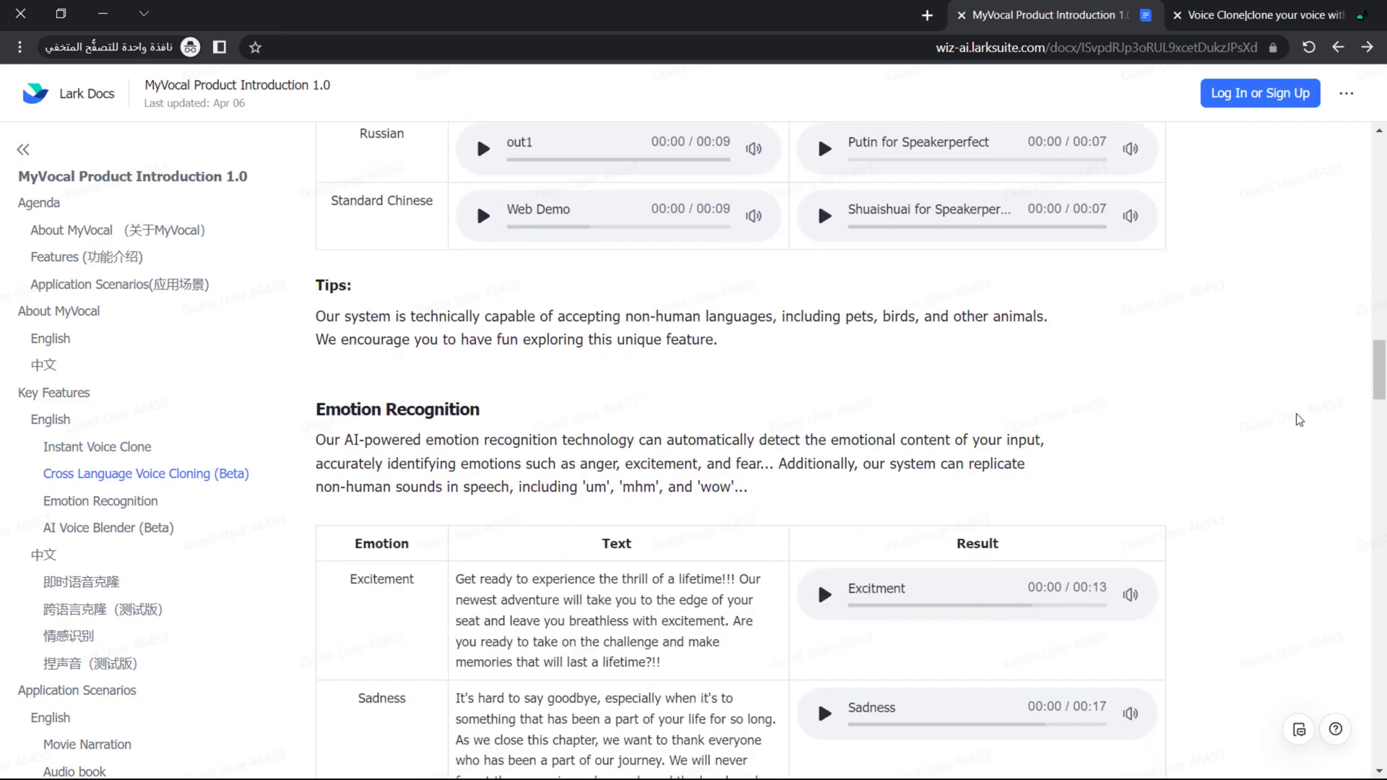
pyautogui.click(824, 215)
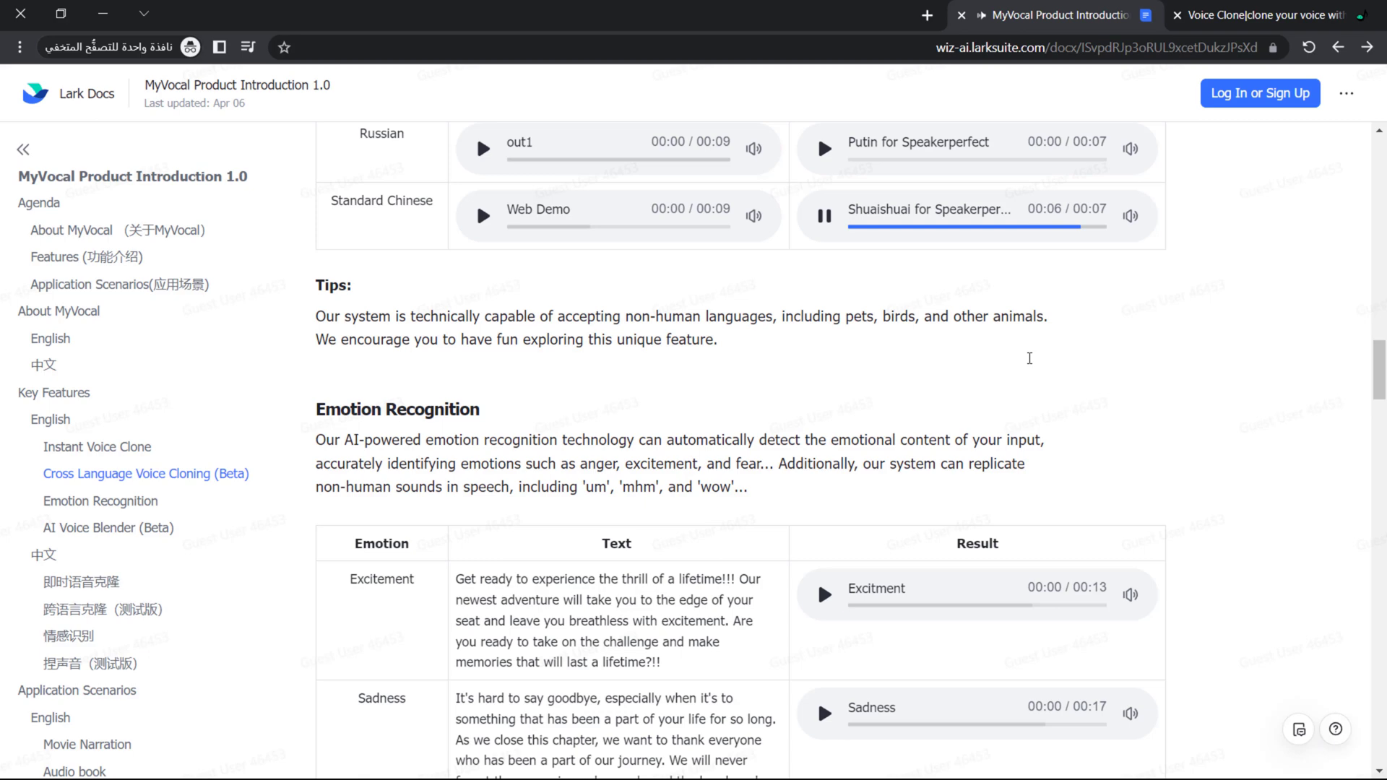
# - Play the Tom + Cardi + Regan blended-voice demo
pyautogui.scroll(-7, 1029, 359)
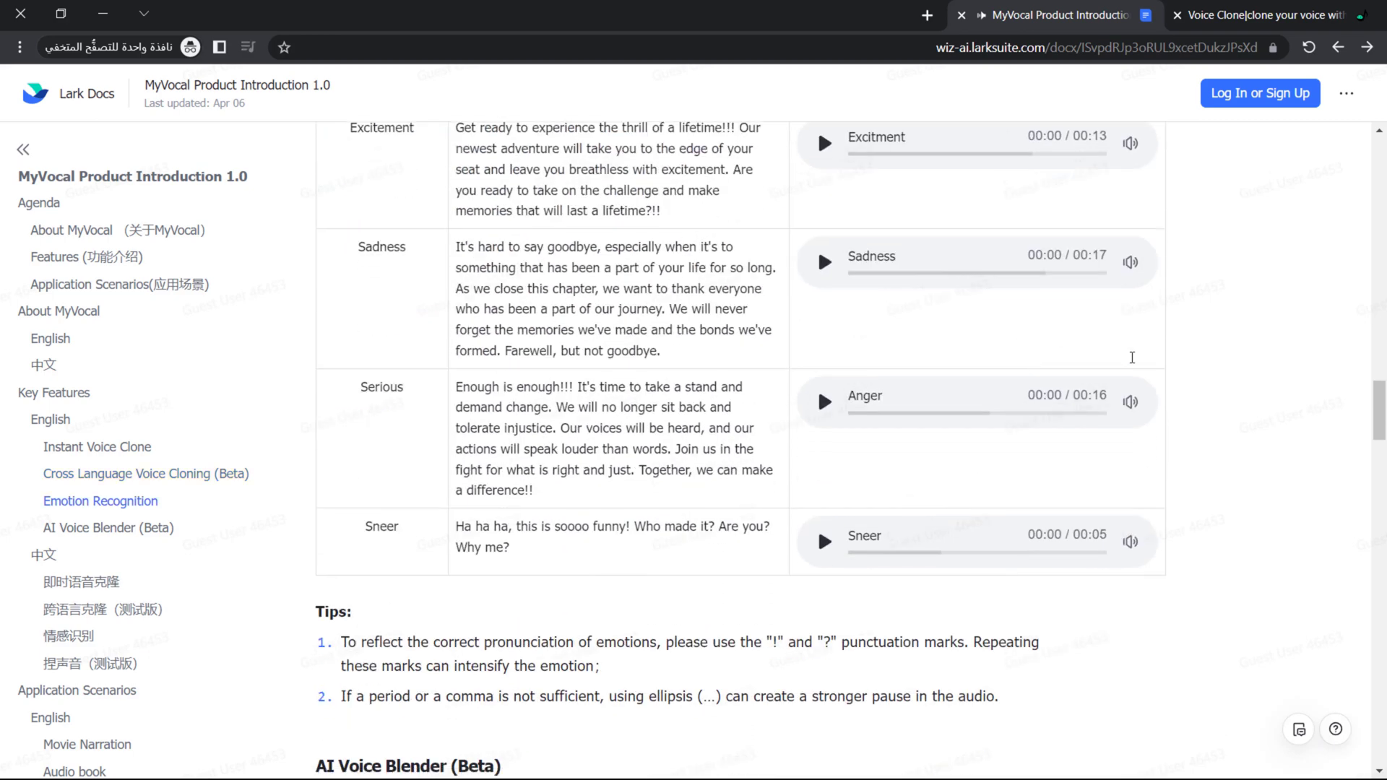
pyautogui.scroll(-1, 939, 404)
pyautogui.scroll(-6, 795, 390)
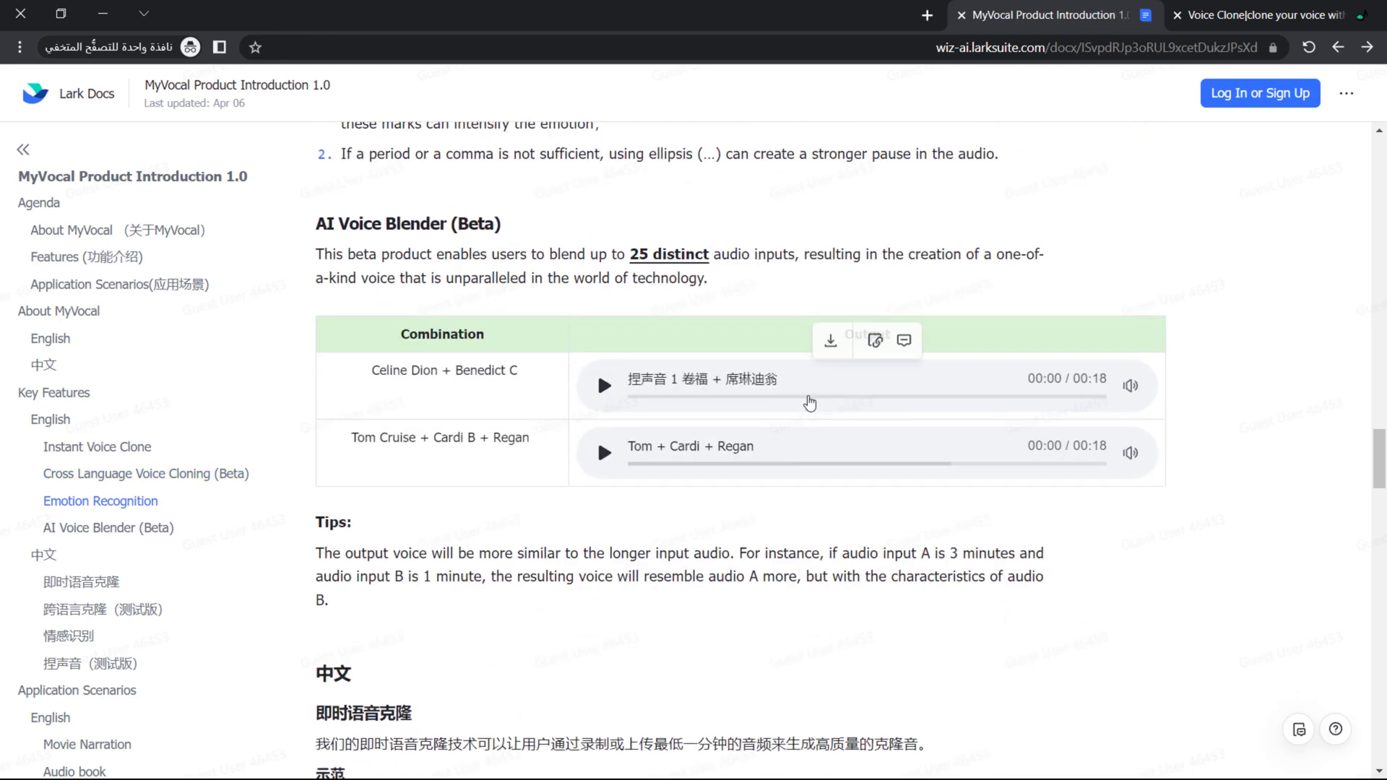
pyautogui.click(602, 367)
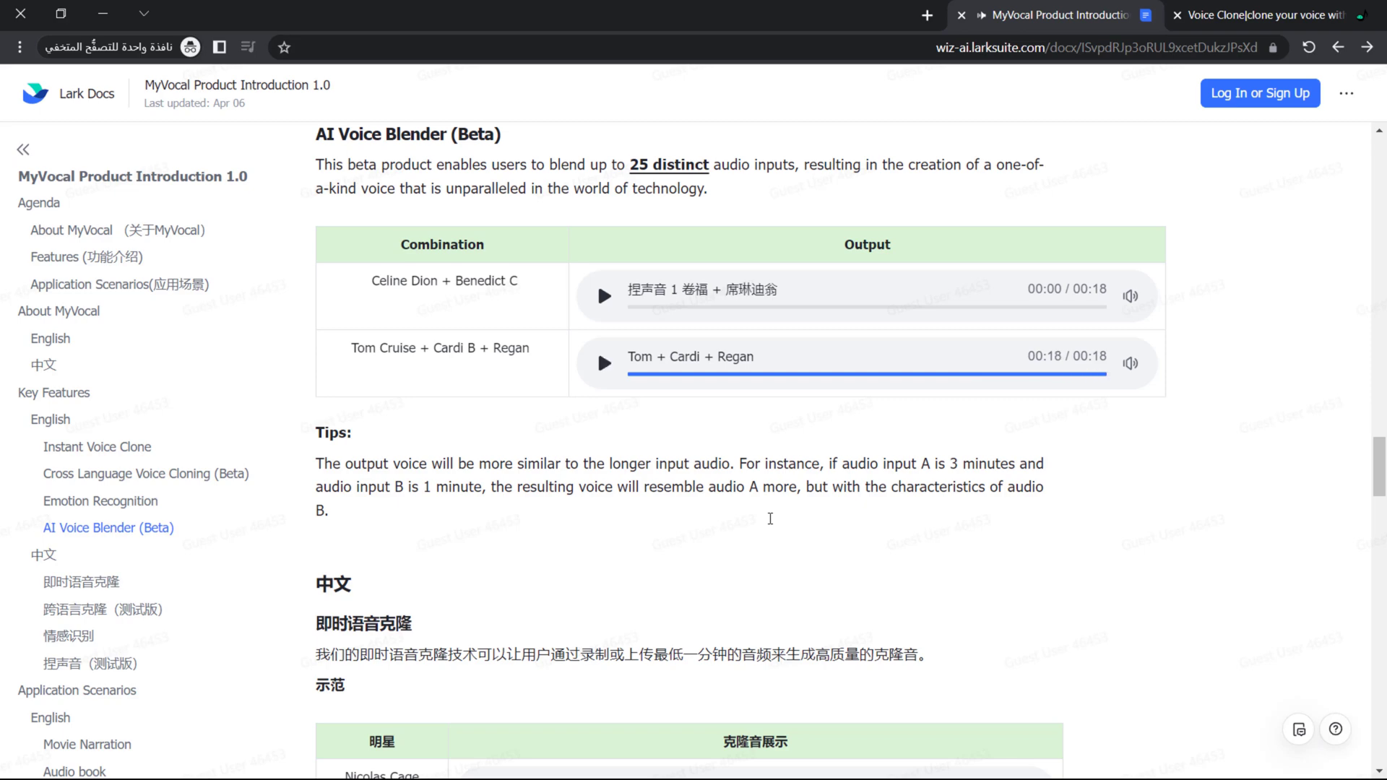
# - Scroll to the document's end, past the Audio book demo and guest comment
pyautogui.scroll(-1, 770, 519)
pyautogui.scroll(-6, 777, 506)
pyautogui.scroll(-1, 787, 484)
pyautogui.scroll(-5, 798, 549)
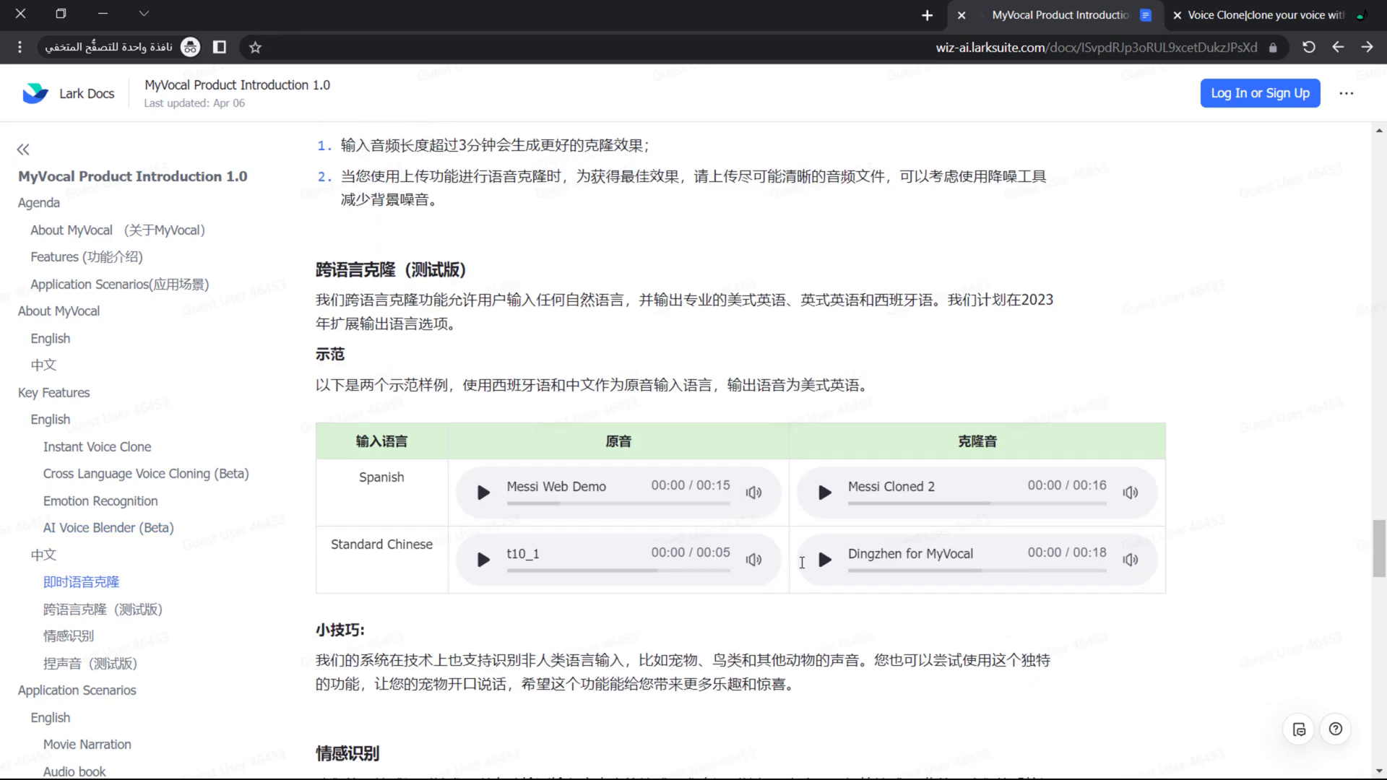
pyautogui.scroll(-2, 802, 562)
pyautogui.scroll(-3, 830, 589)
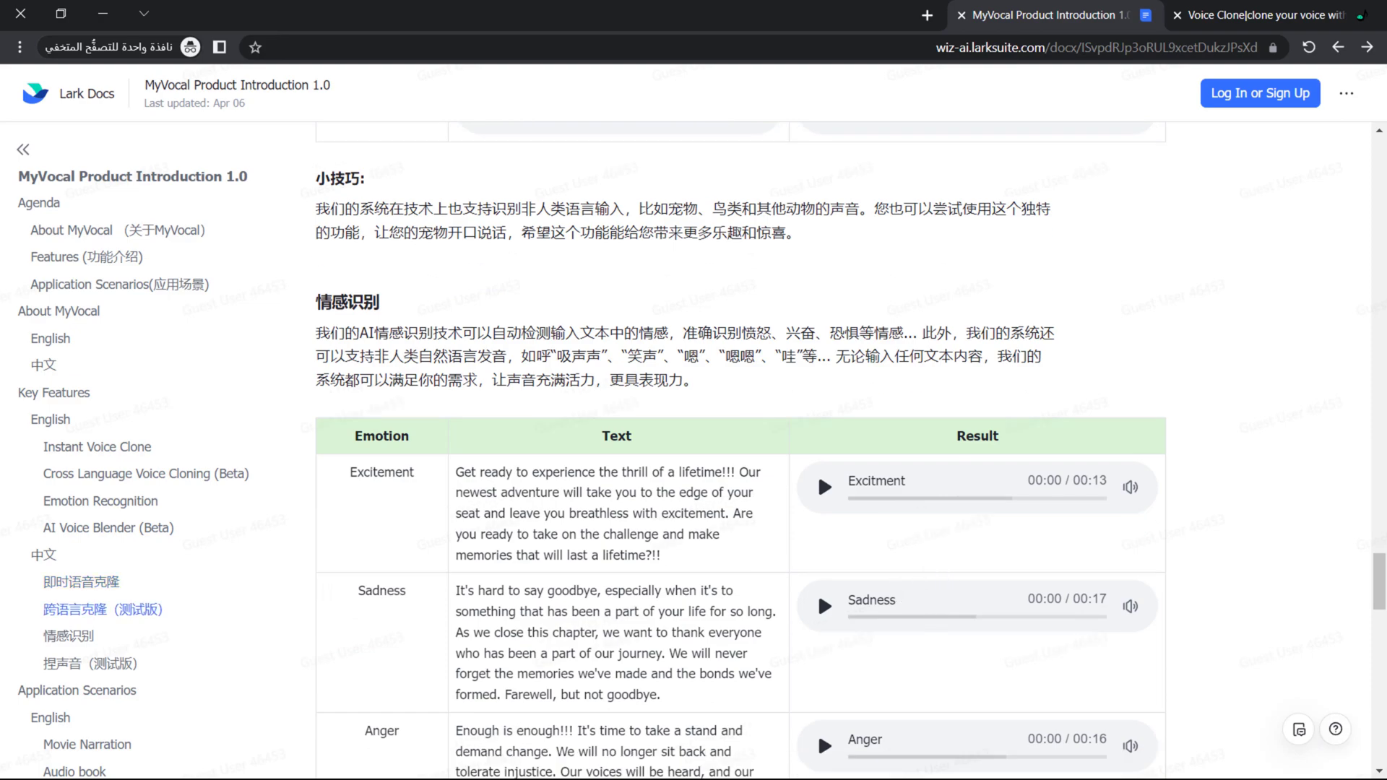
pyautogui.scroll(-5, 799, 656)
pyautogui.scroll(-4, 809, 629)
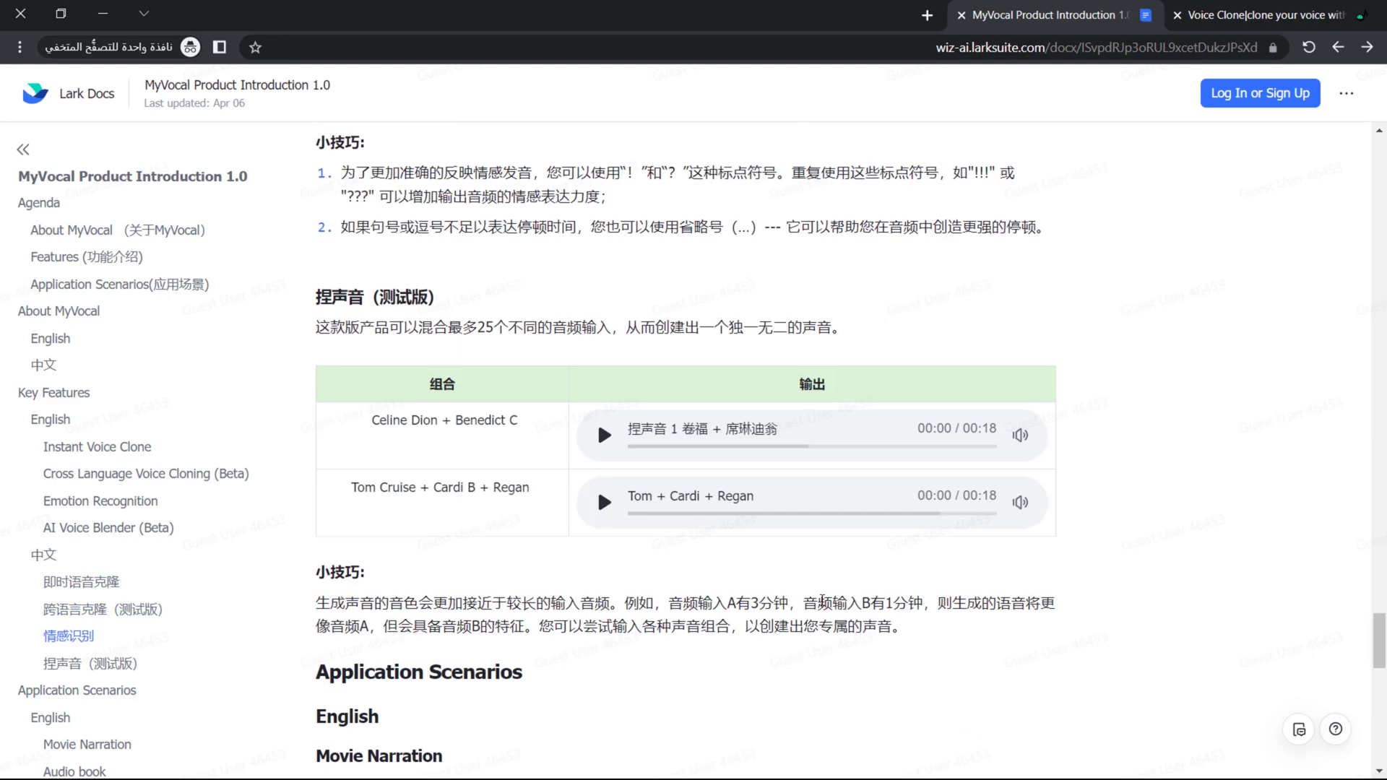
pyautogui.scroll(-4, 821, 601)
pyautogui.scroll(-2, 820, 595)
pyautogui.scroll(-5, 738, 599)
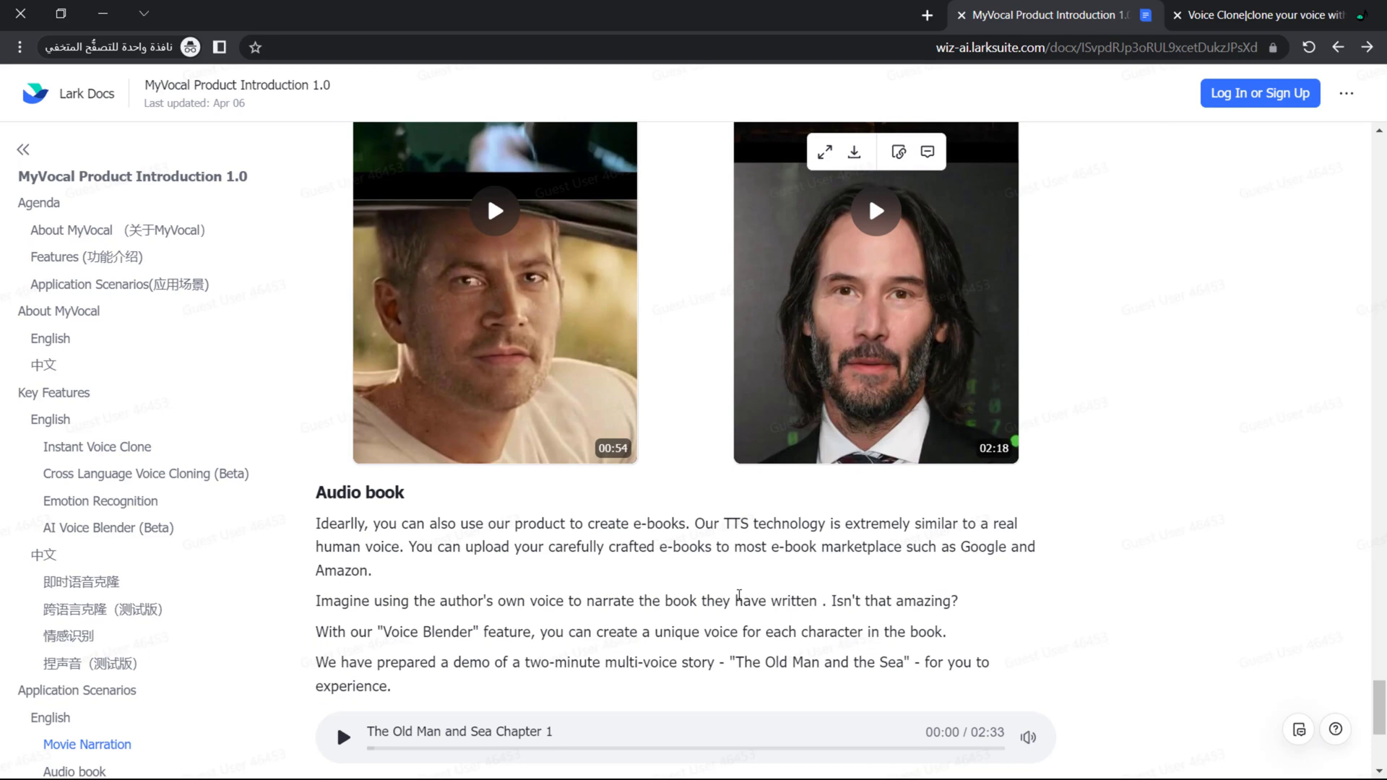
pyautogui.scroll(-3, 739, 594)
pyautogui.scroll(-1, 739, 593)
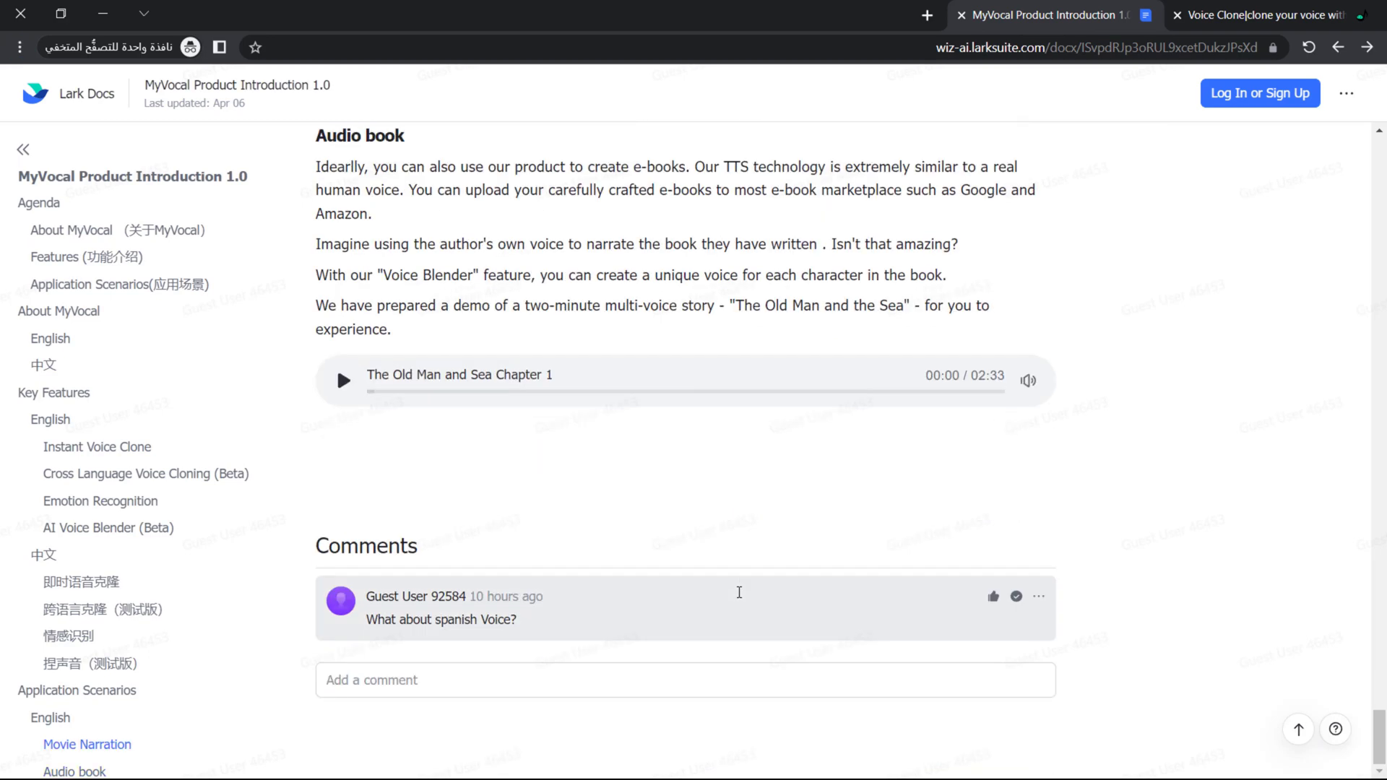
# - Close the Lark Docs tab and view the MyVocal.AI account menu
pyautogui.hotkey('ctrl', 'w')
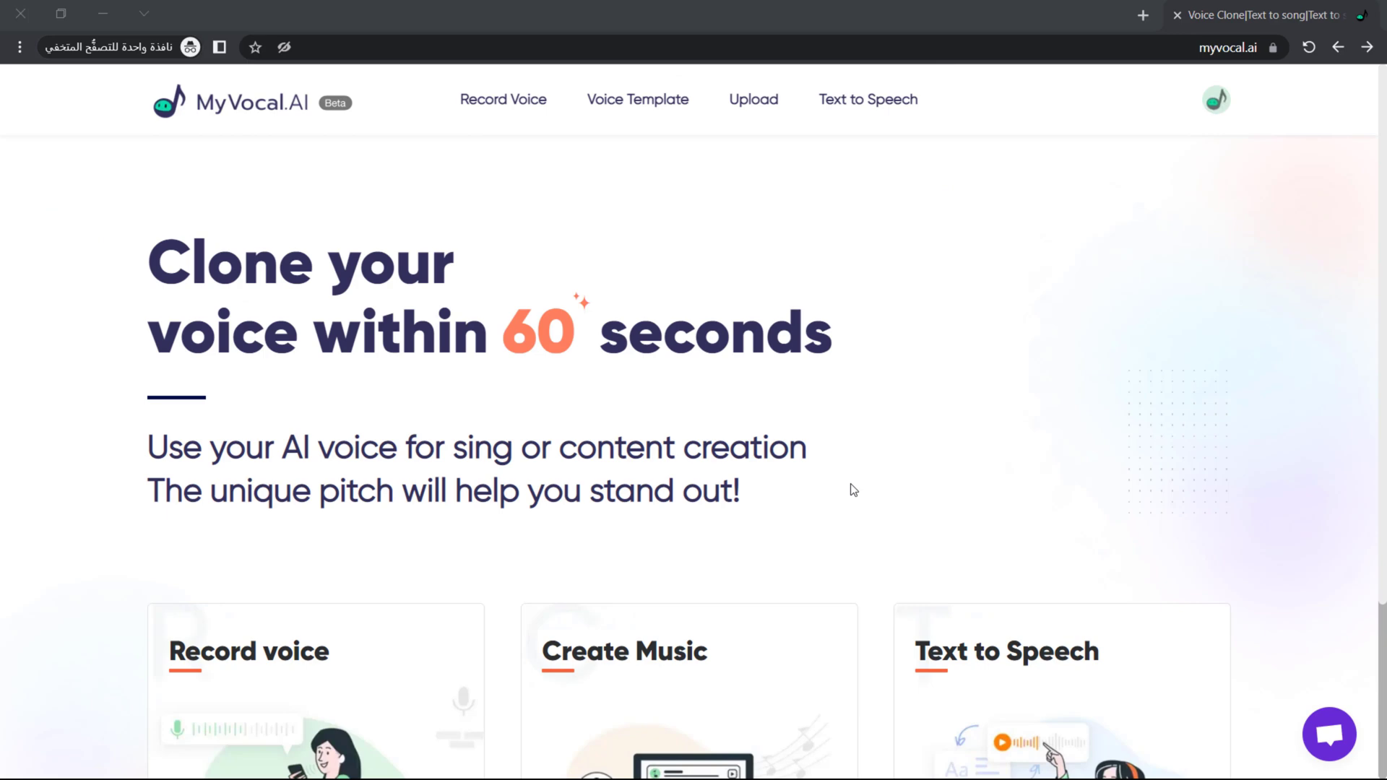
pyautogui.scroll(-3, 900, 439)
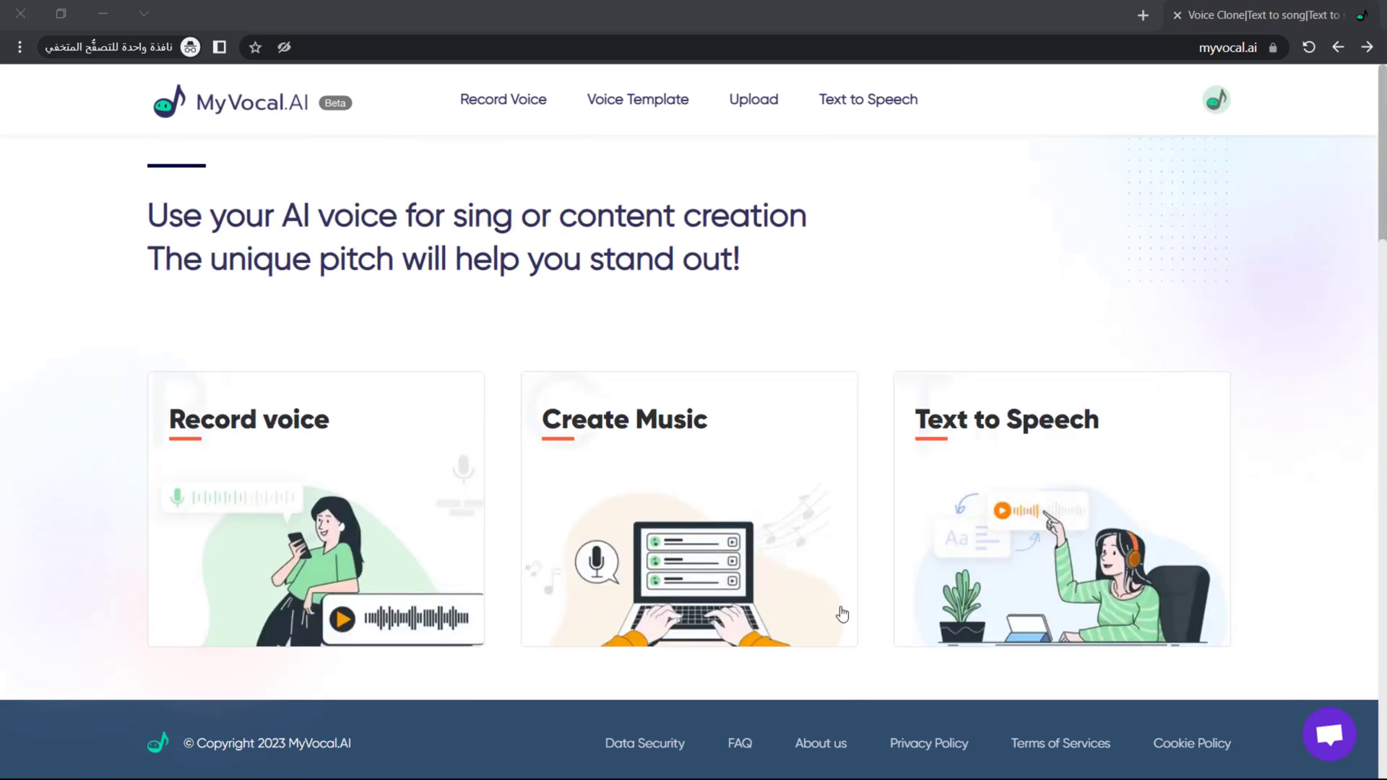
pyautogui.scroll(3, 962, 365)
pyautogui.click(1206, 97)
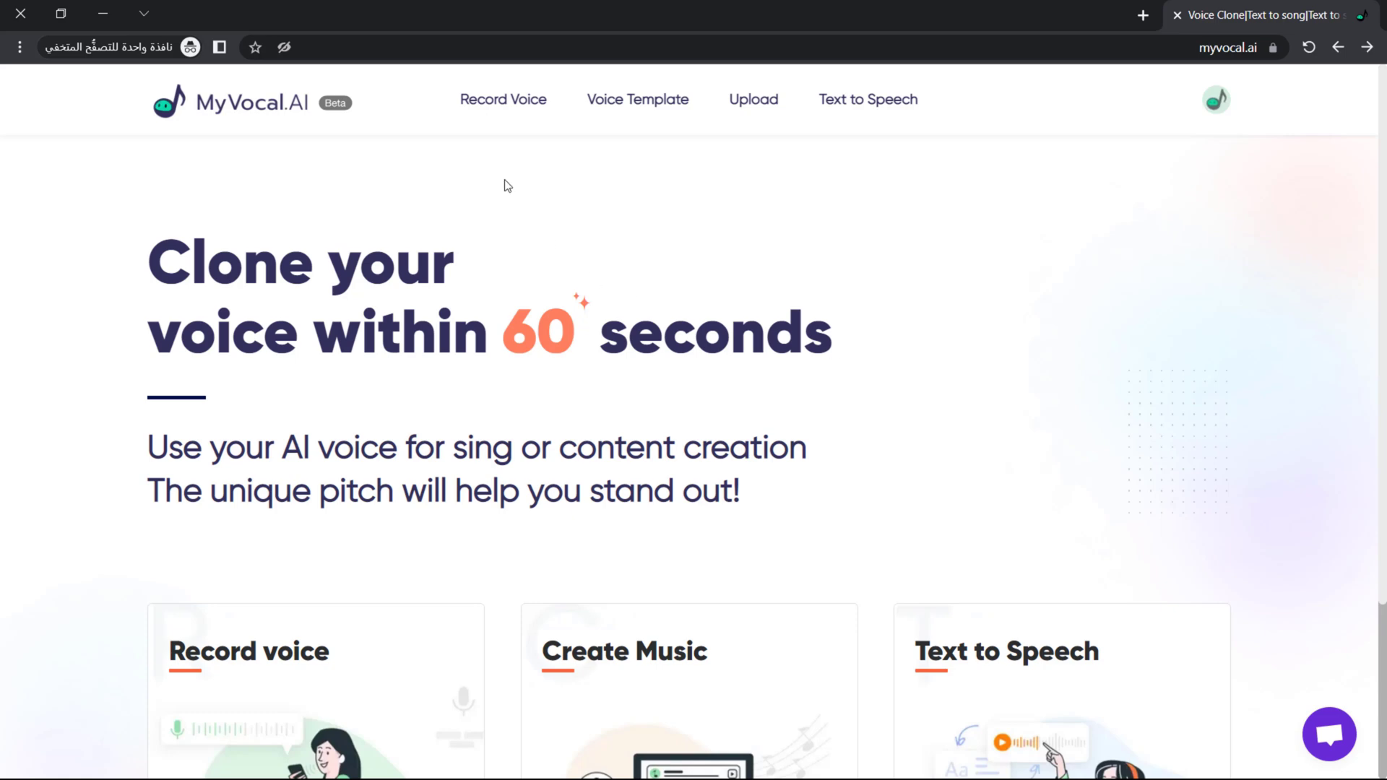
# - Go to Record Voice and scroll through the 25 unrecorded sample sentences
pyautogui.click(520, 127)
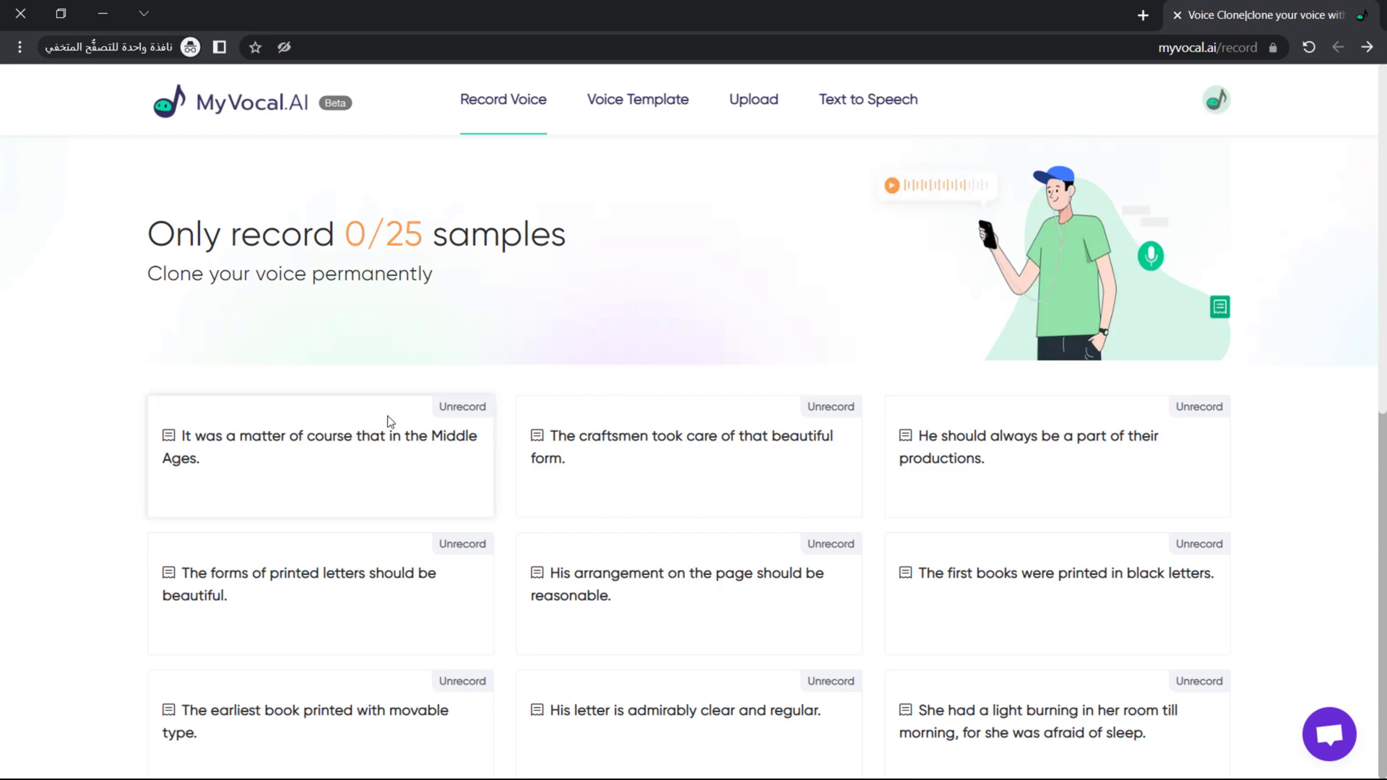
pyautogui.scroll(-4, 1030, 452)
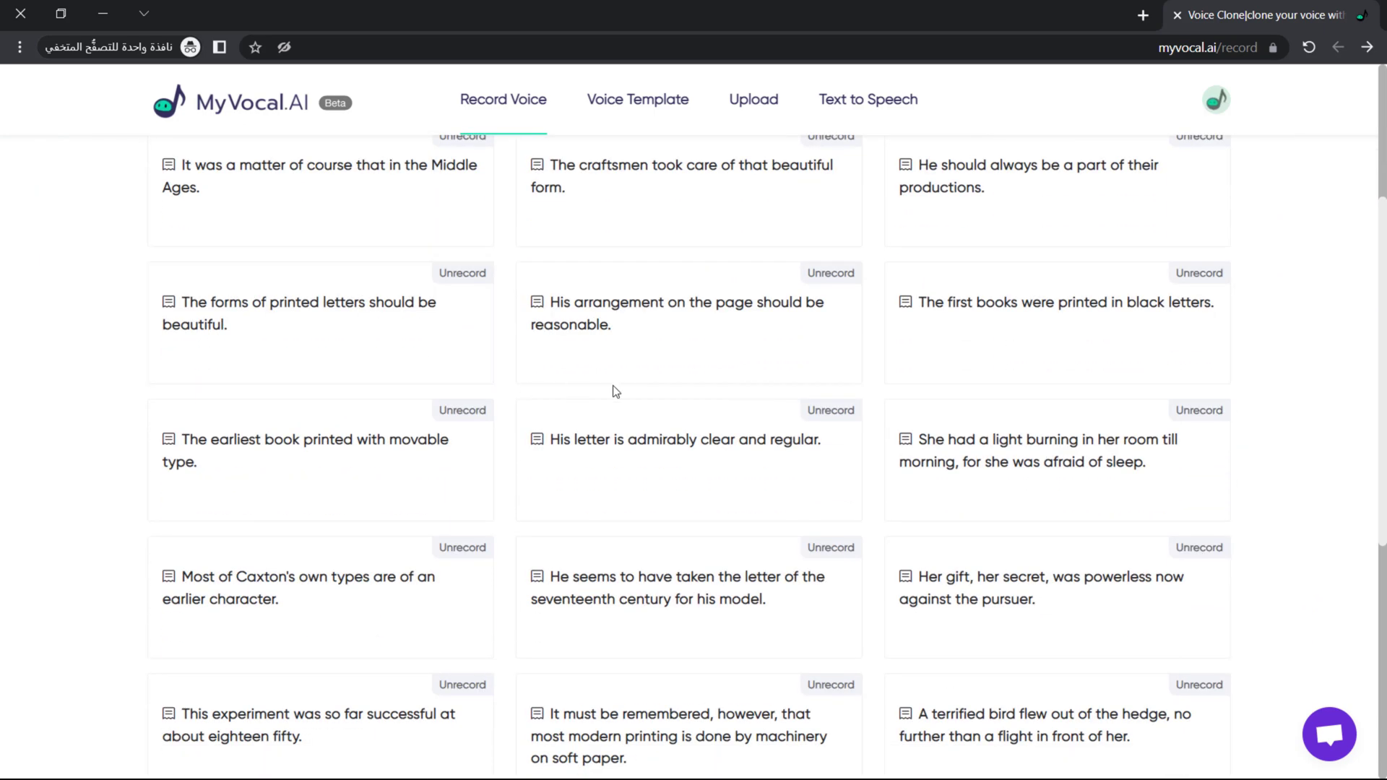
pyautogui.scroll(-4, 1059, 368)
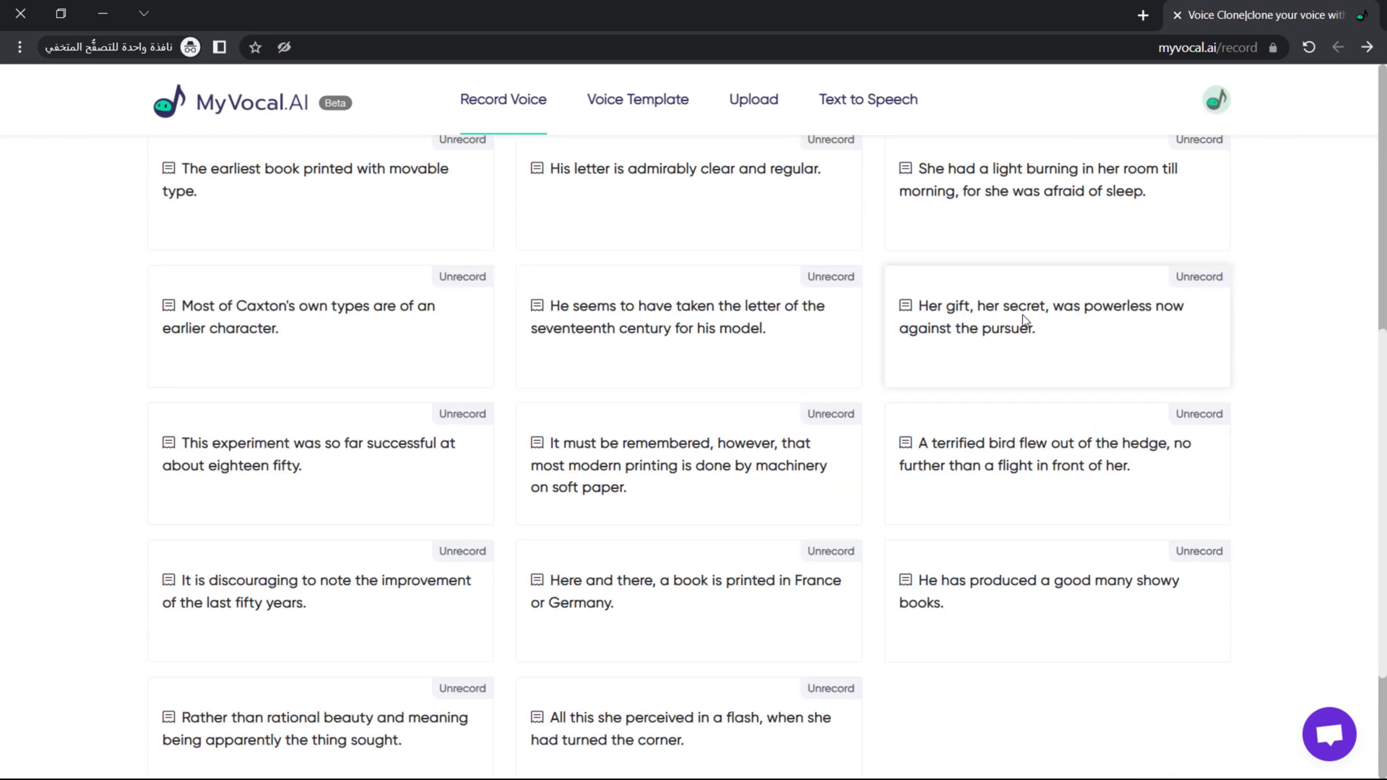
pyautogui.scroll(-3, 988, 362)
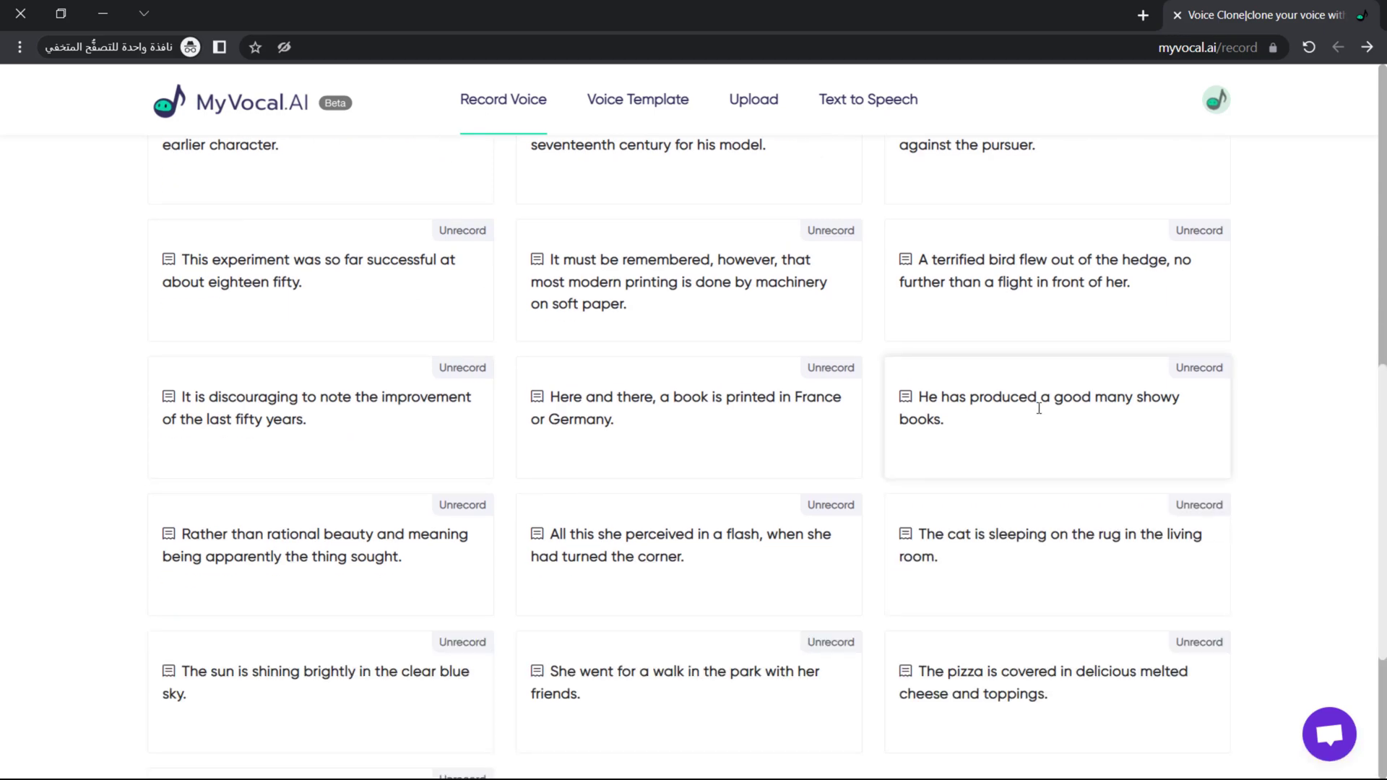
pyautogui.scroll(-3, 416, 399)
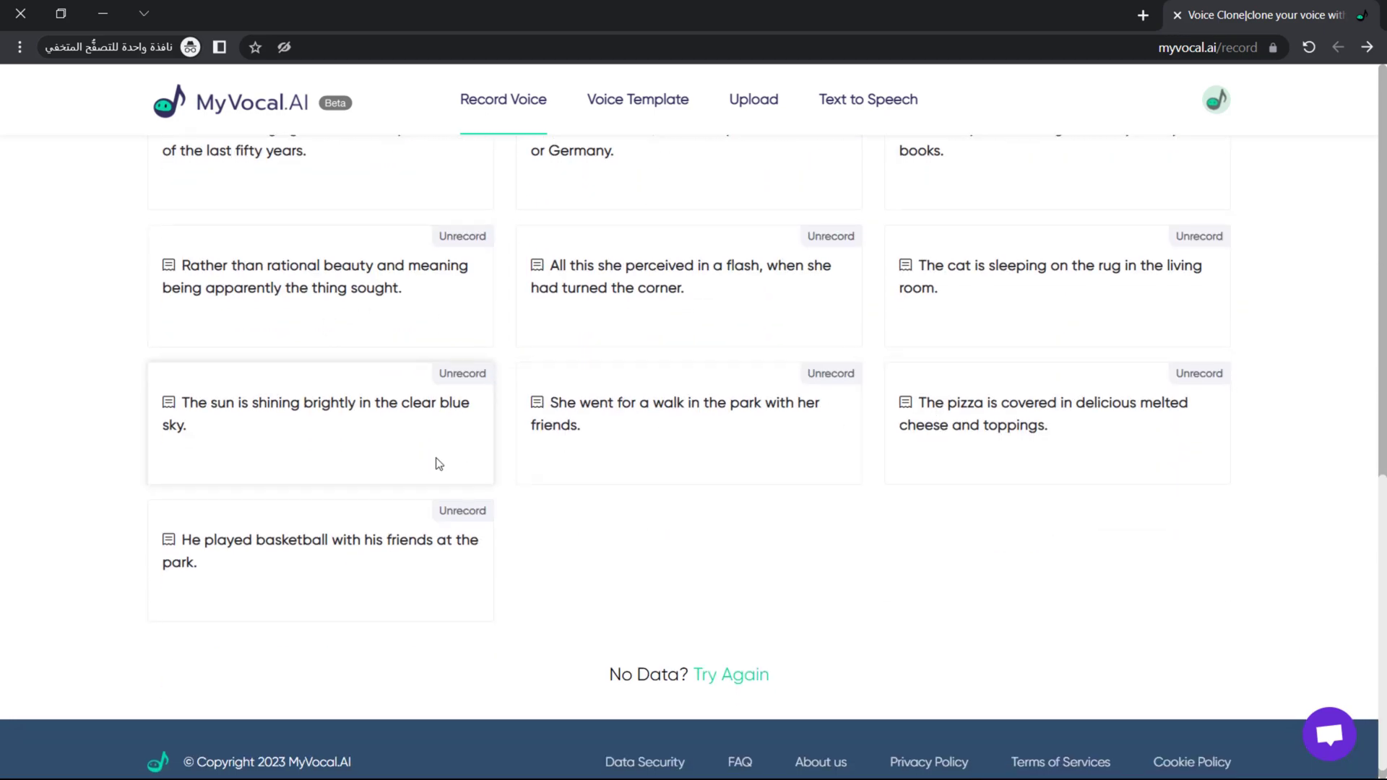
pyautogui.scroll(-1, 463, 513)
pyautogui.scroll(5, 725, 498)
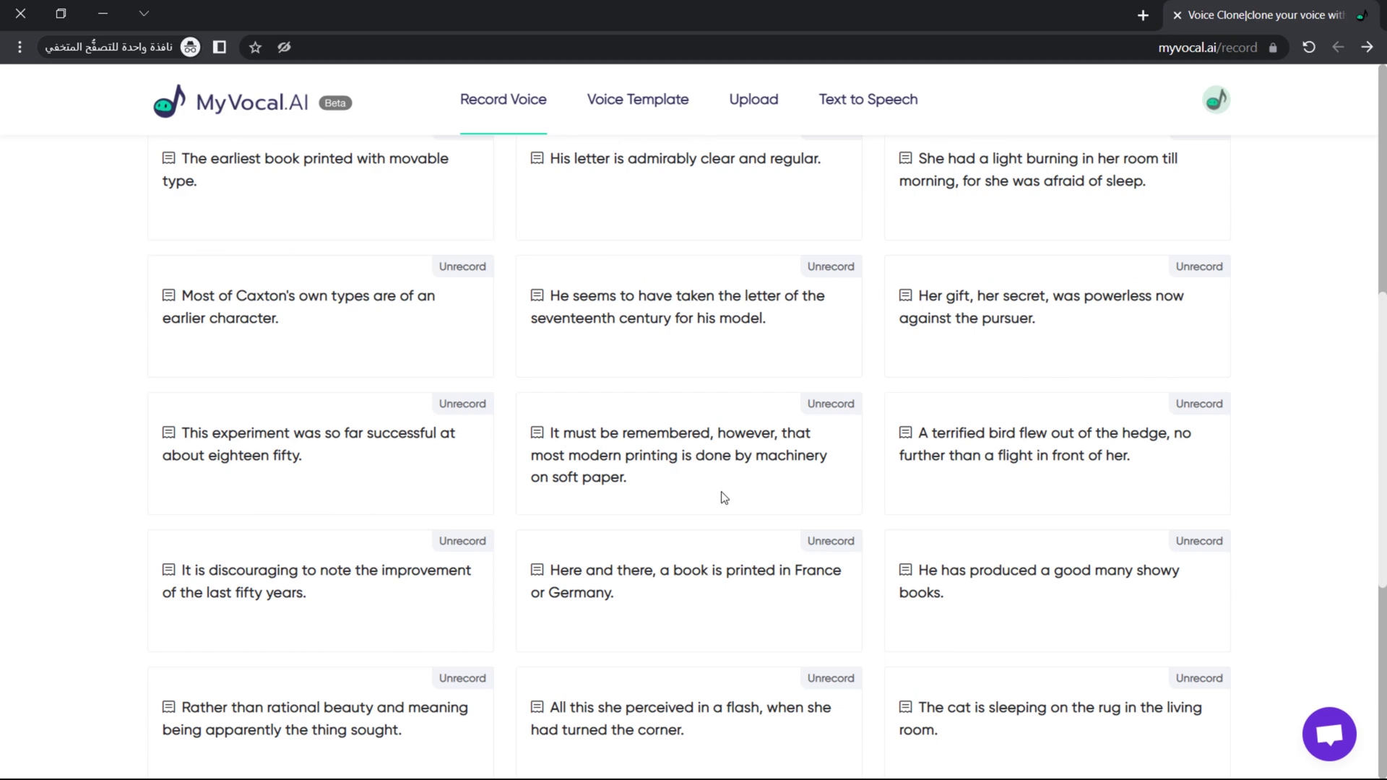
pyautogui.scroll(6, 720, 495)
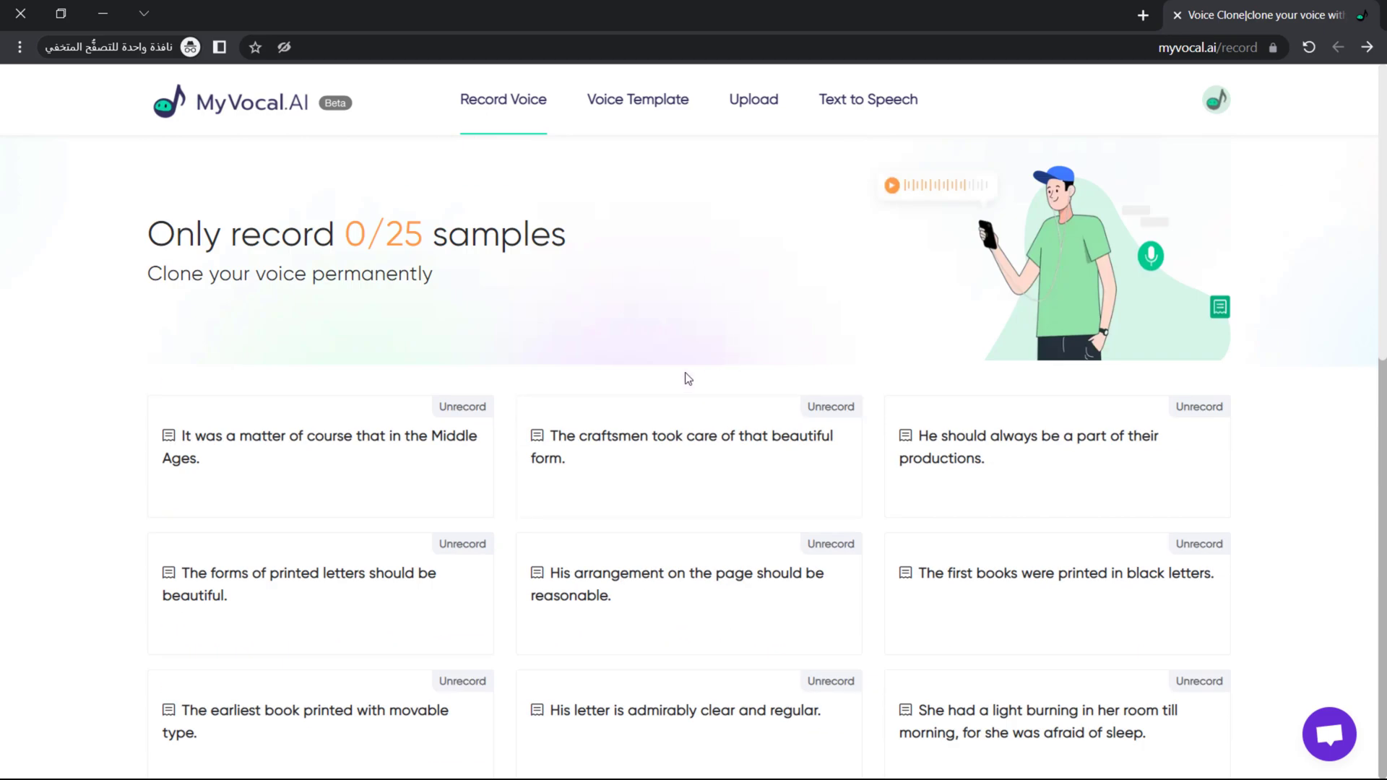
# - Record the Middle Ages sentence, allowing microphone access, and play back the take
pyautogui.click(304, 406)
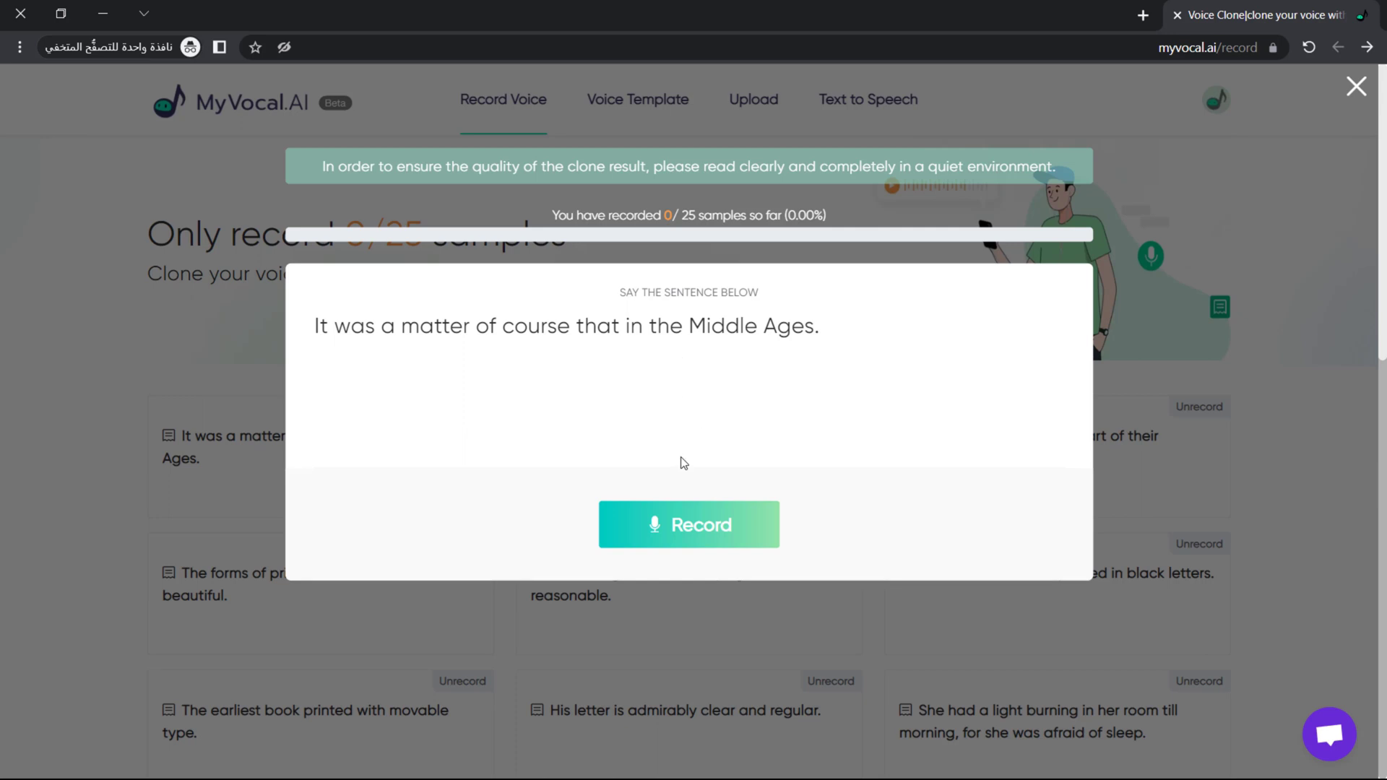
pyautogui.click(683, 538)
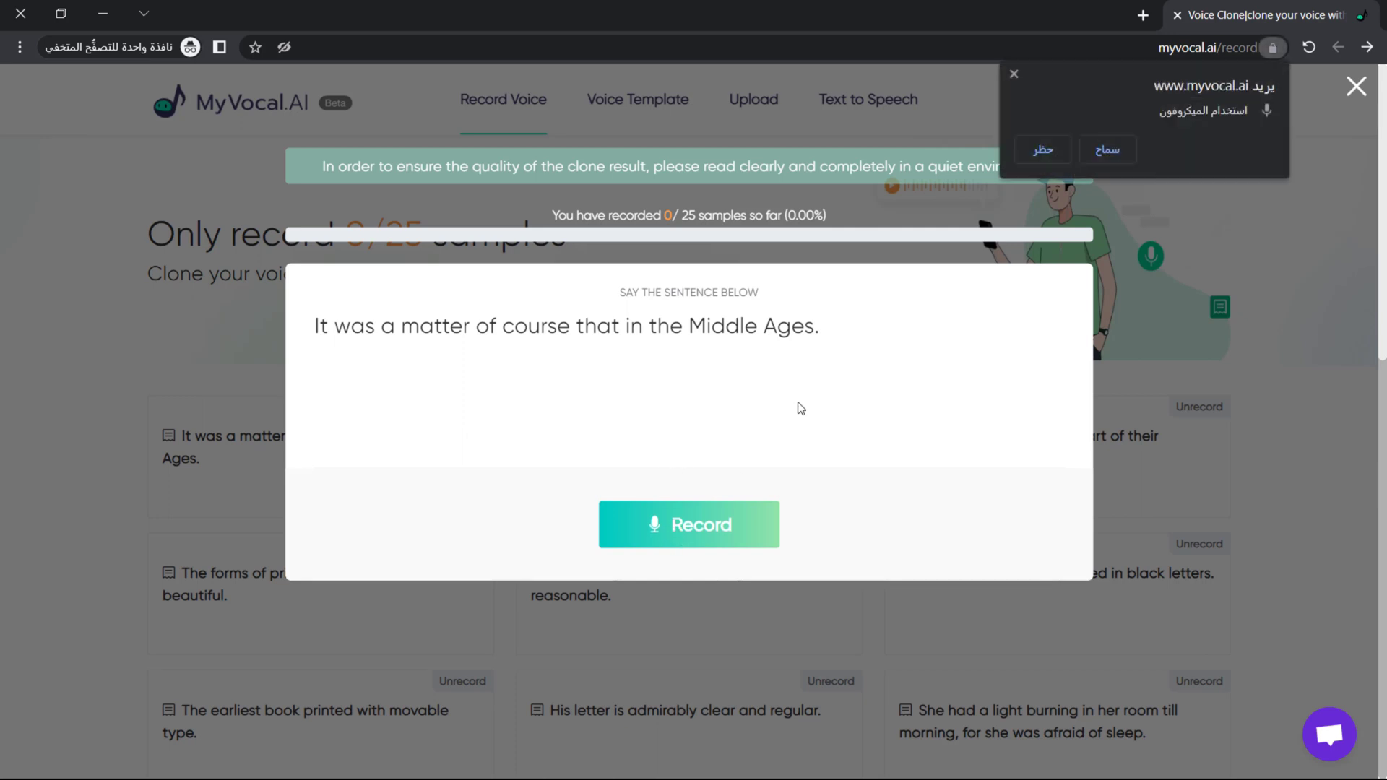
pyautogui.click(1103, 154)
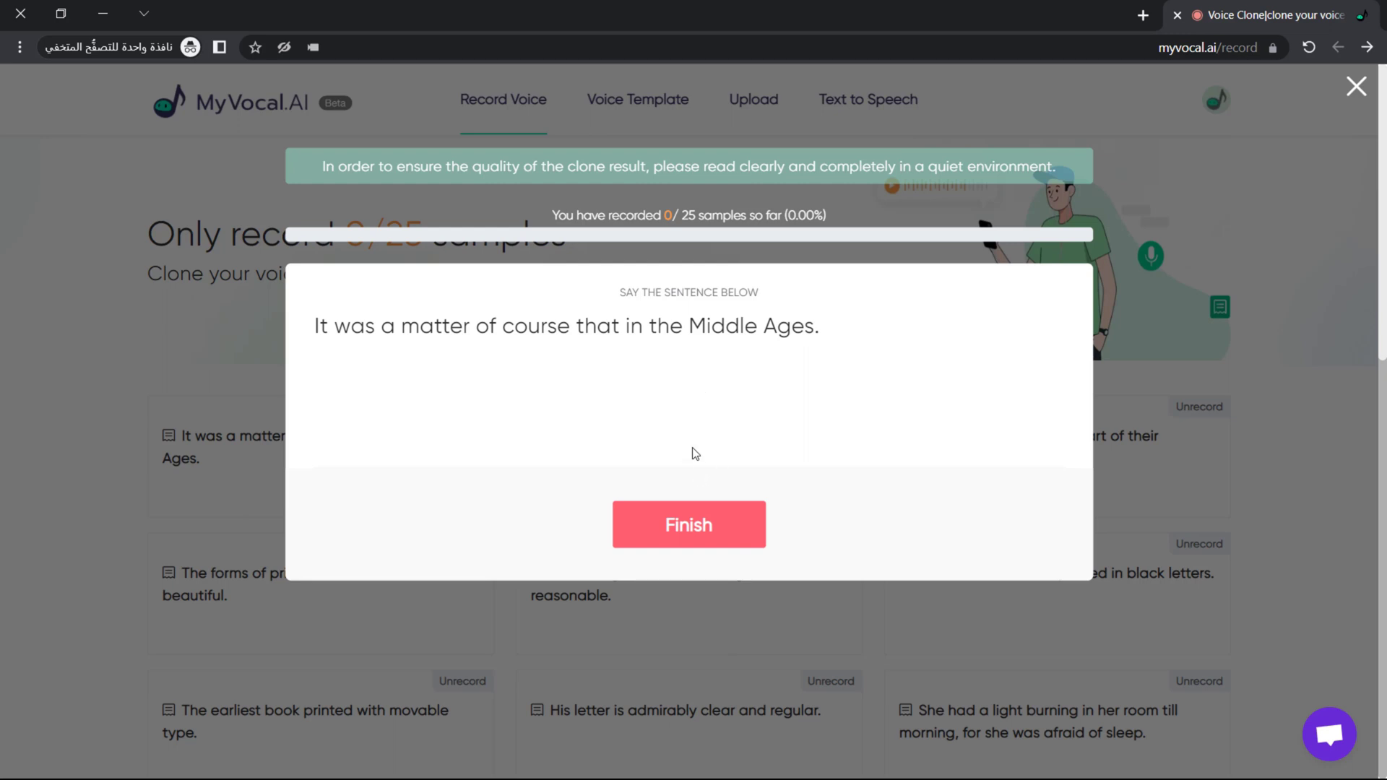
pyautogui.click(692, 509)
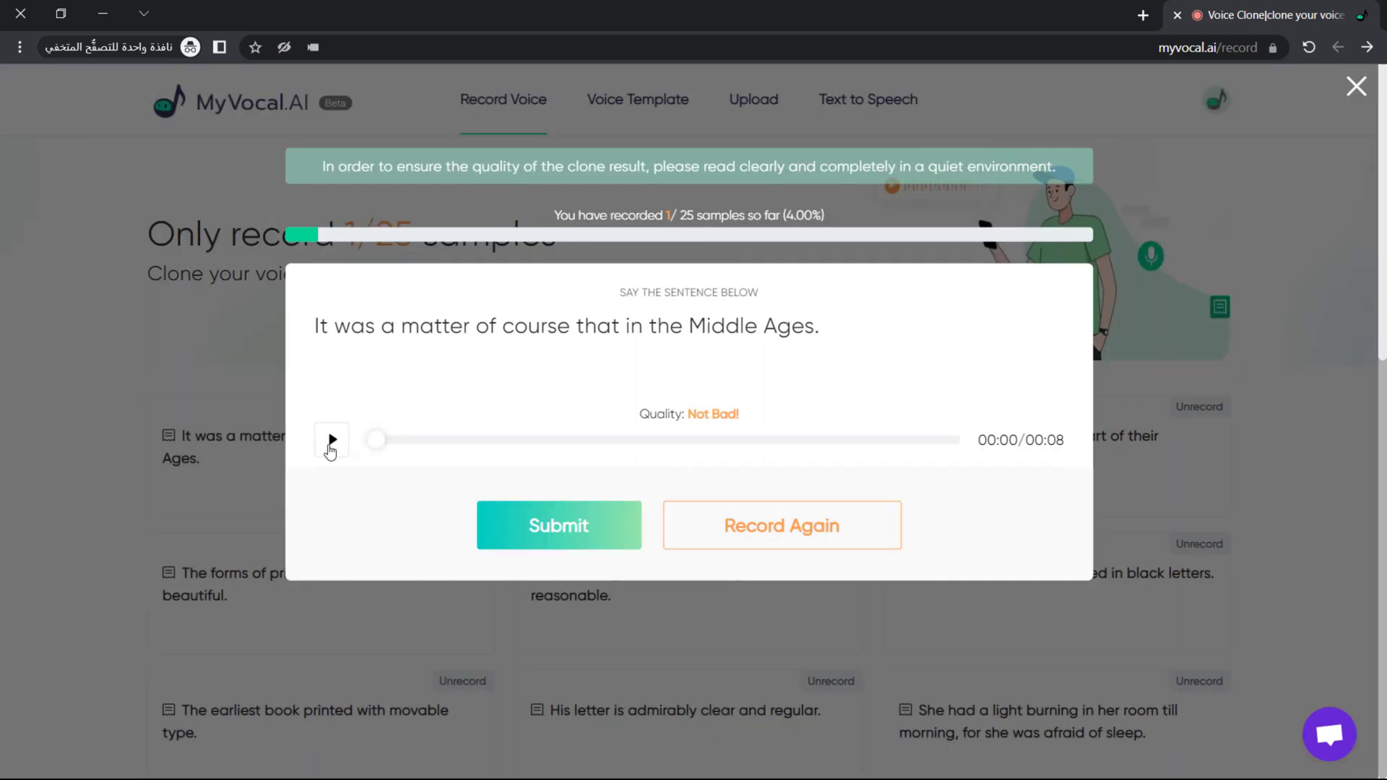
pyautogui.click(331, 445)
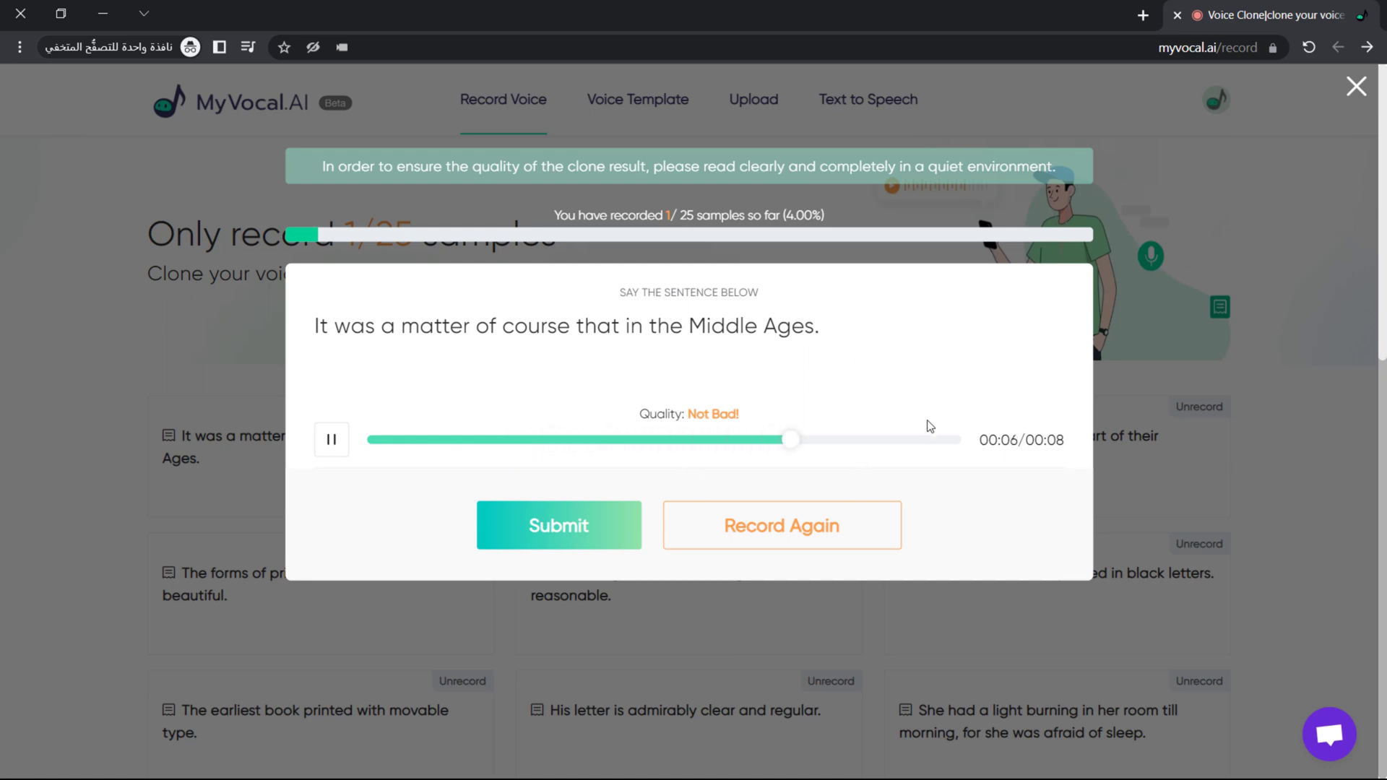
# - Re-record the Middle Ages sentence until Great quality, submit it and close the recorder
pyautogui.click(827, 520)
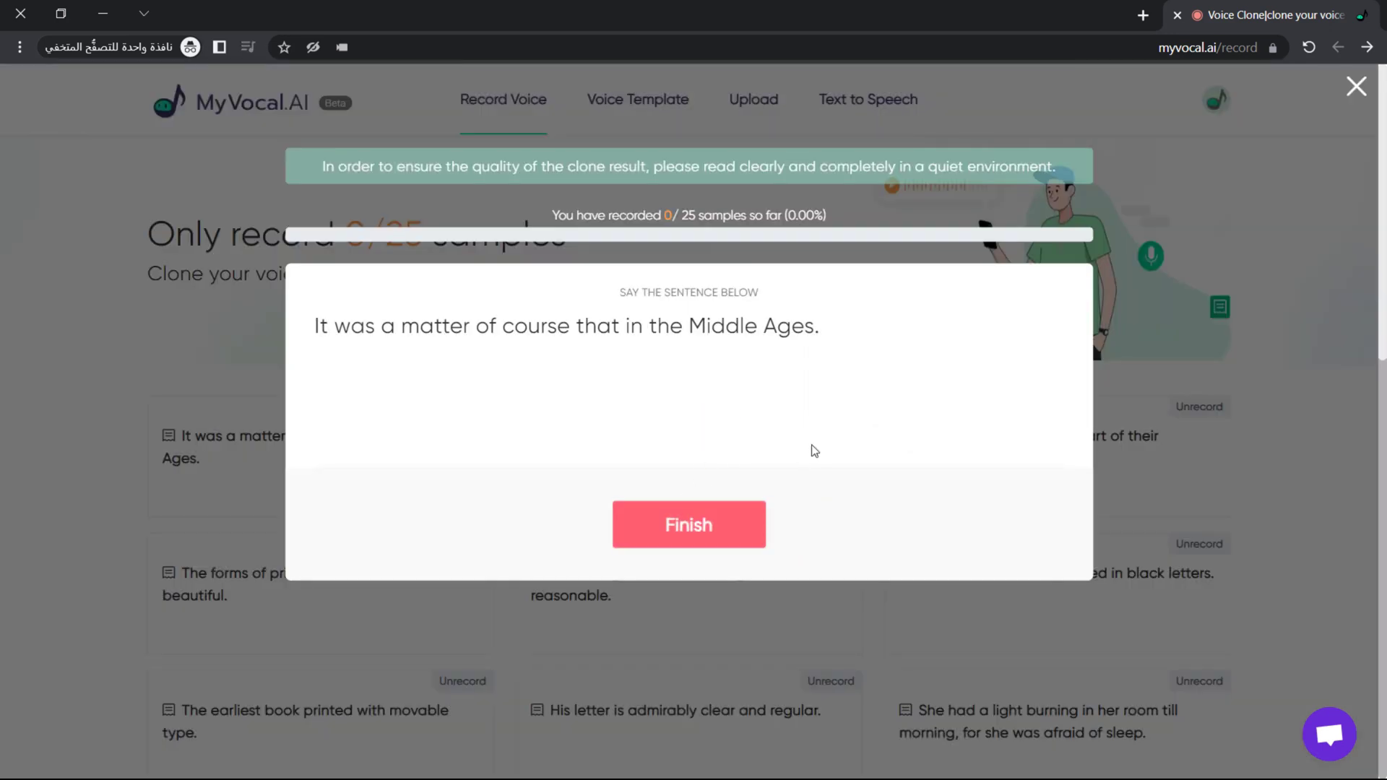
pyautogui.click(729, 517)
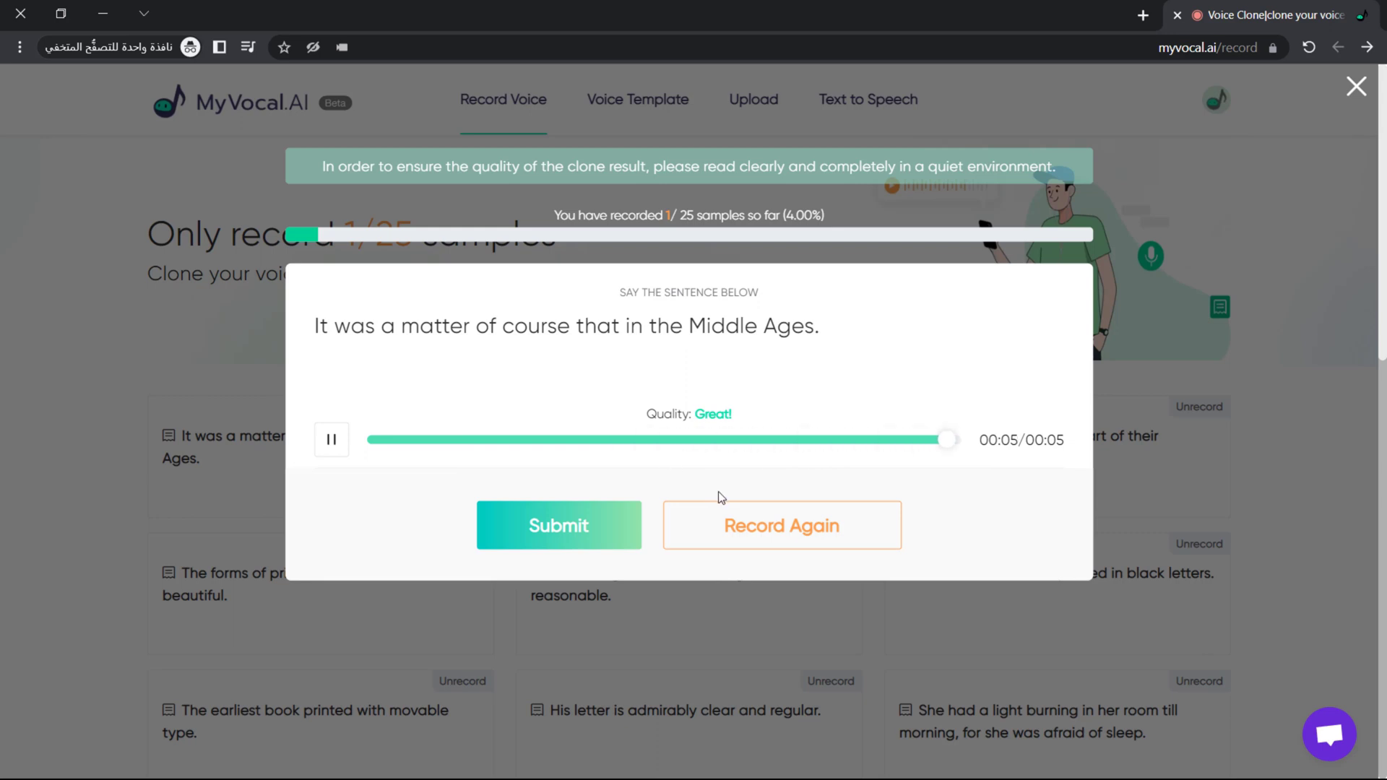
pyautogui.click(744, 534)
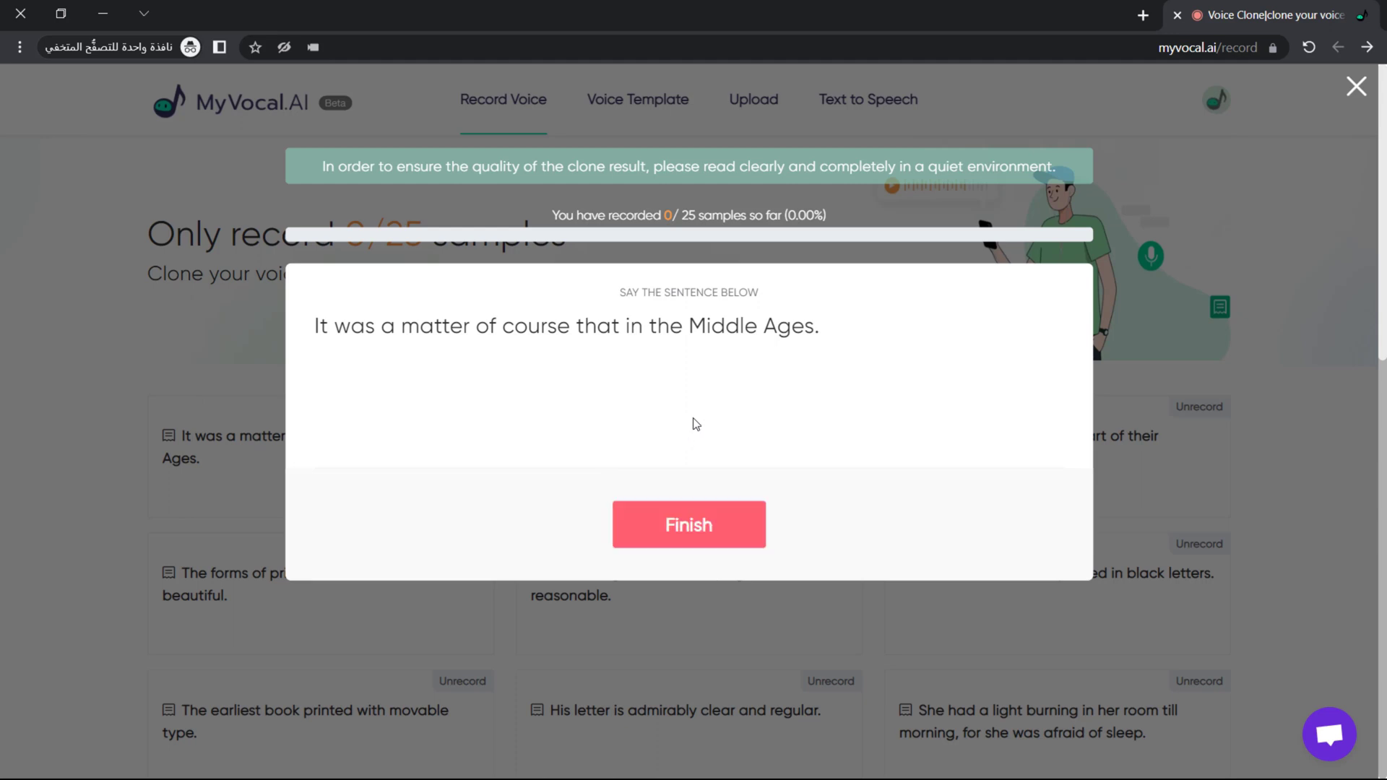
pyautogui.click(709, 523)
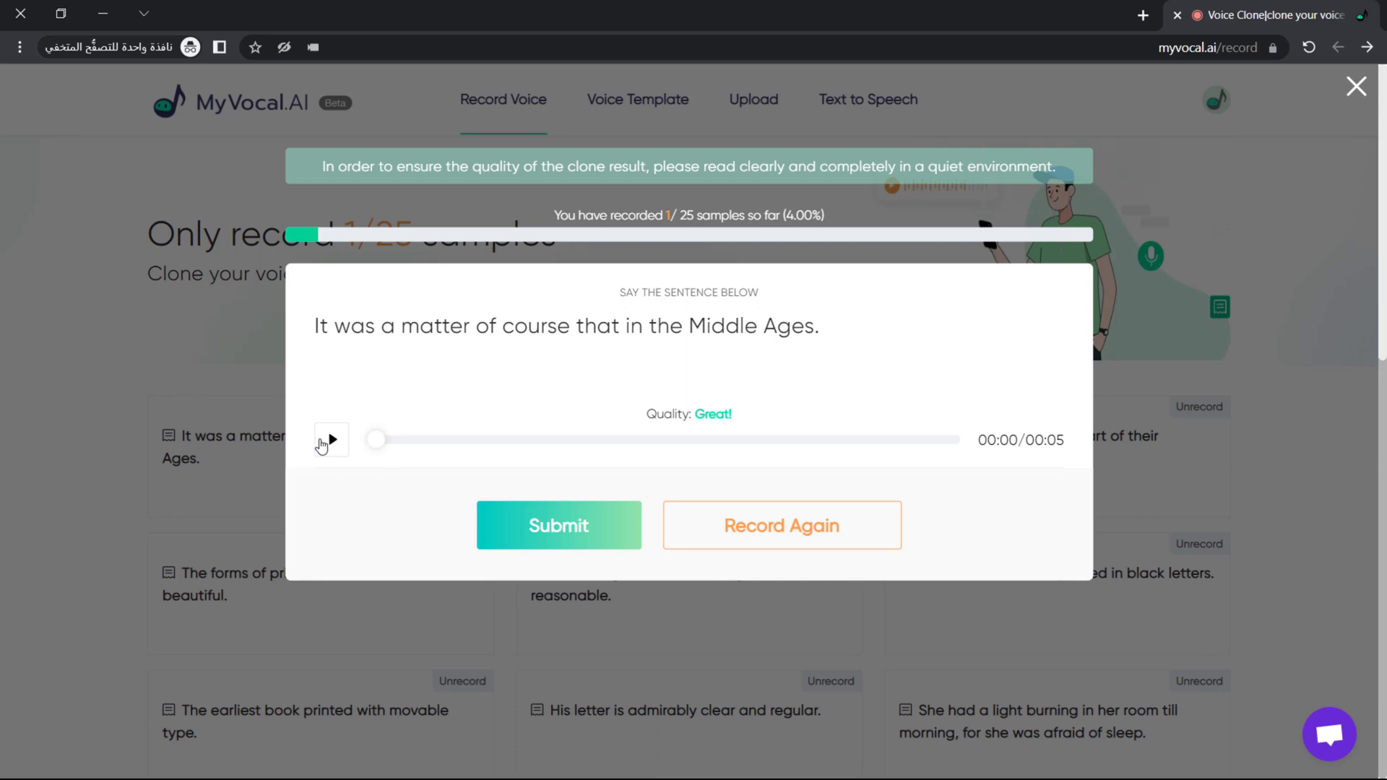
pyautogui.click(329, 441)
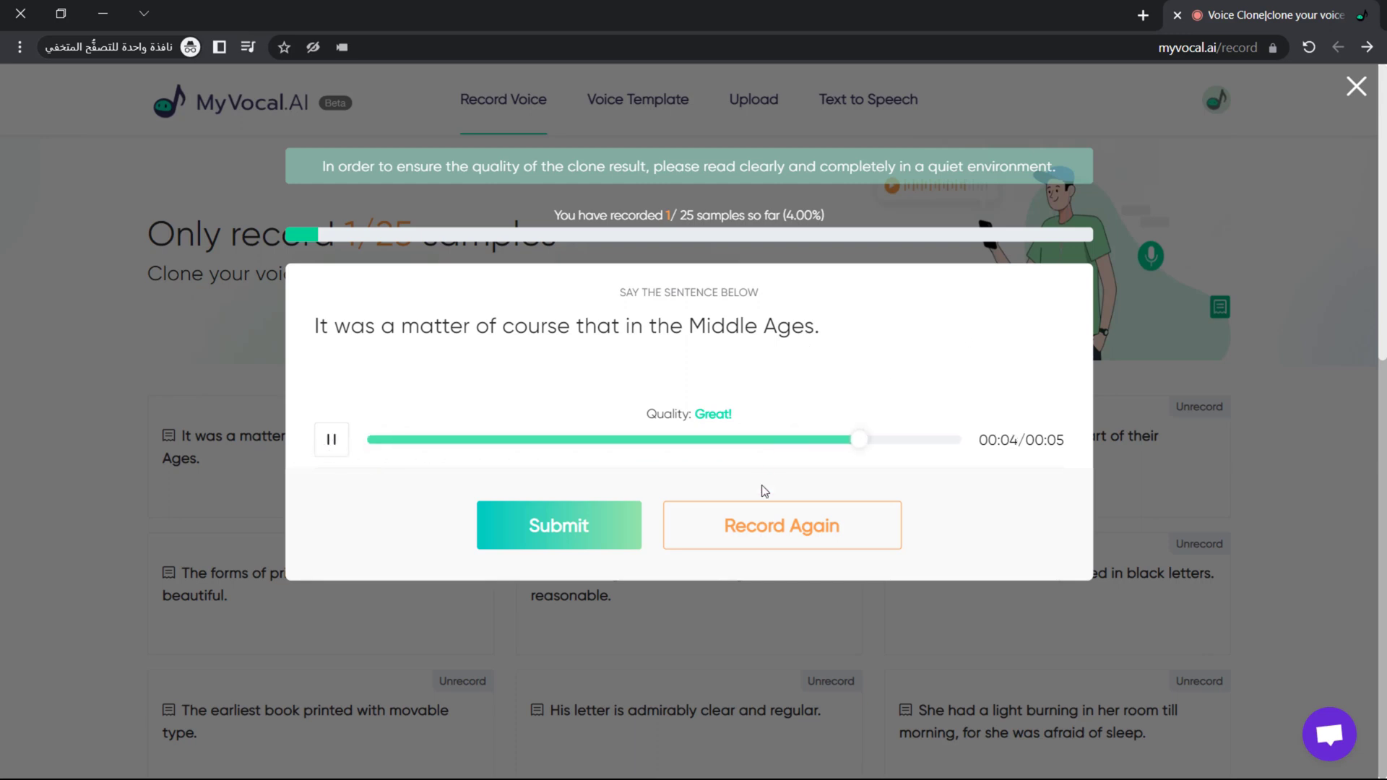
pyautogui.click(590, 524)
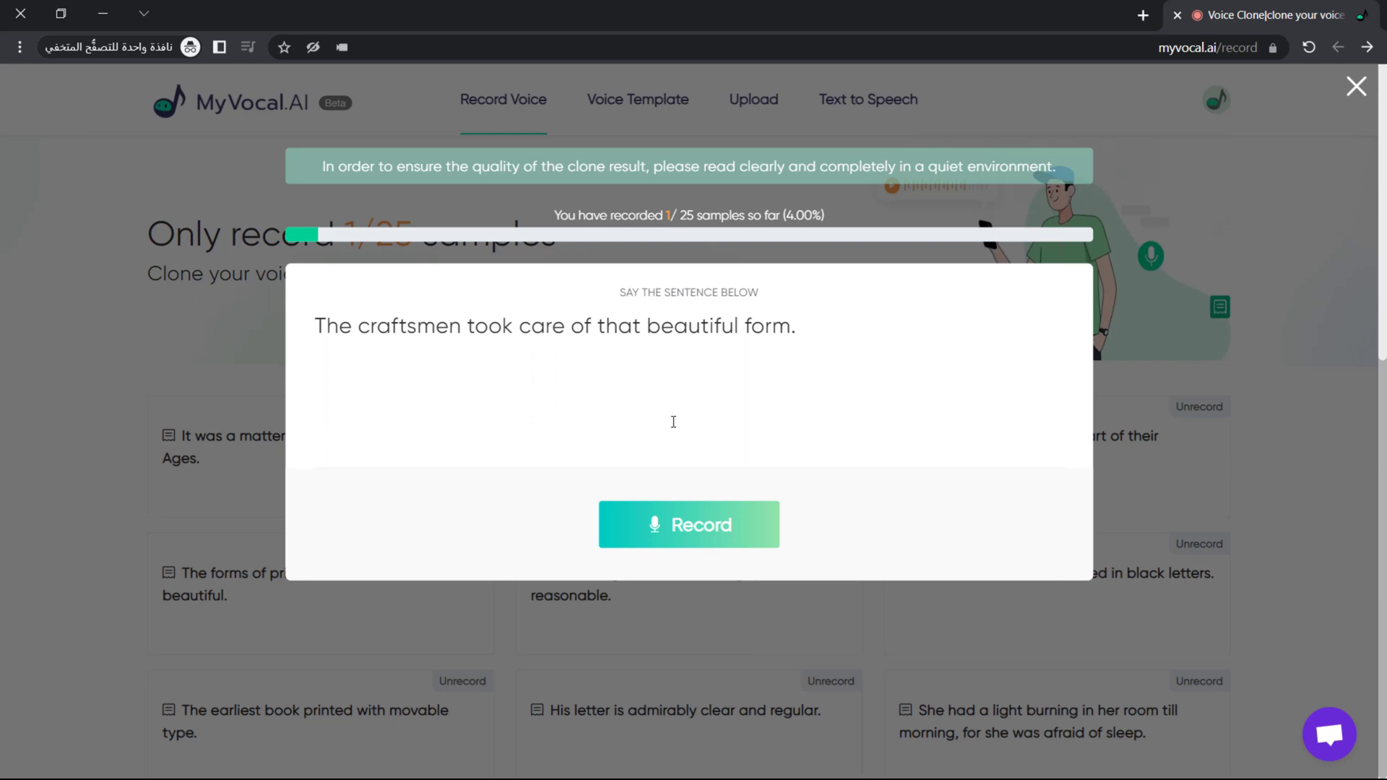
pyautogui.click(1139, 359)
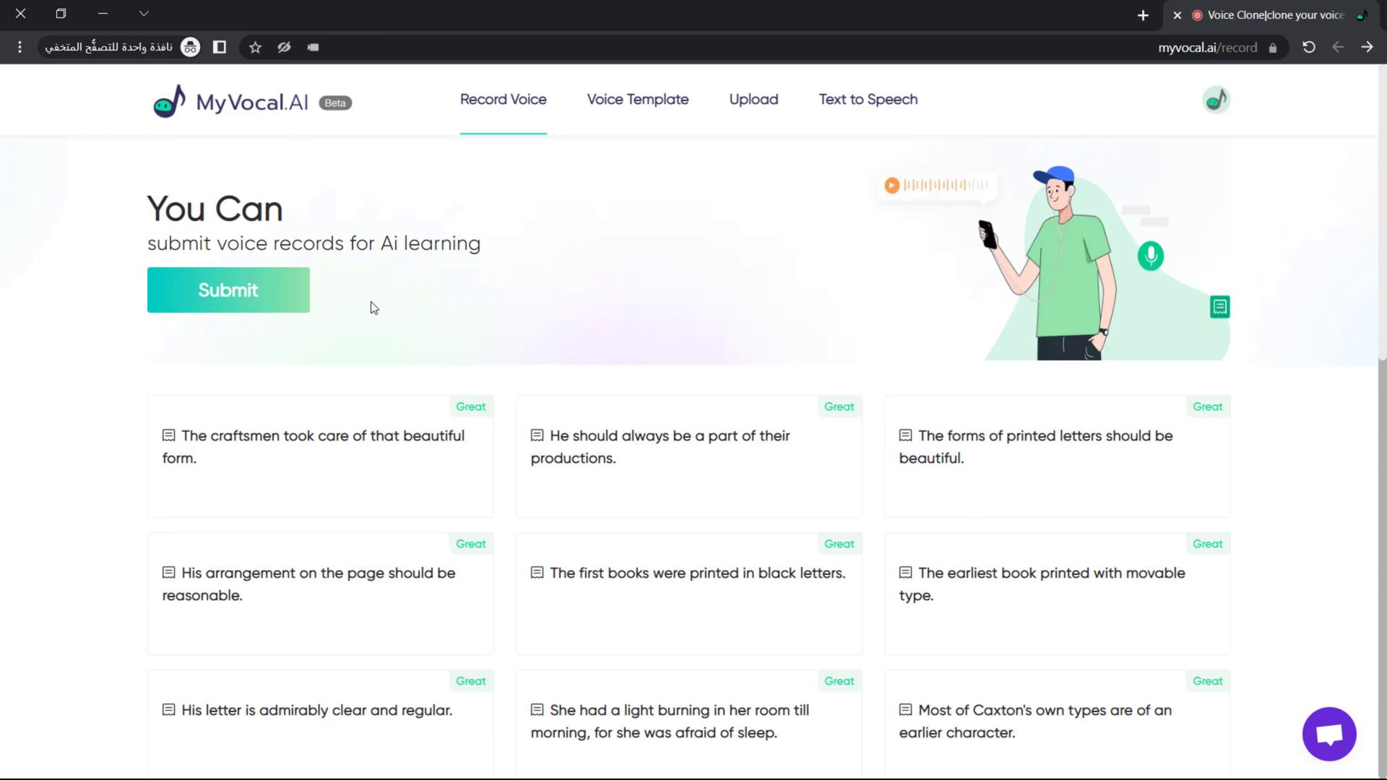
# - Submit the voice records for AI learning and check the clone's queue progress
pyautogui.click(278, 293)
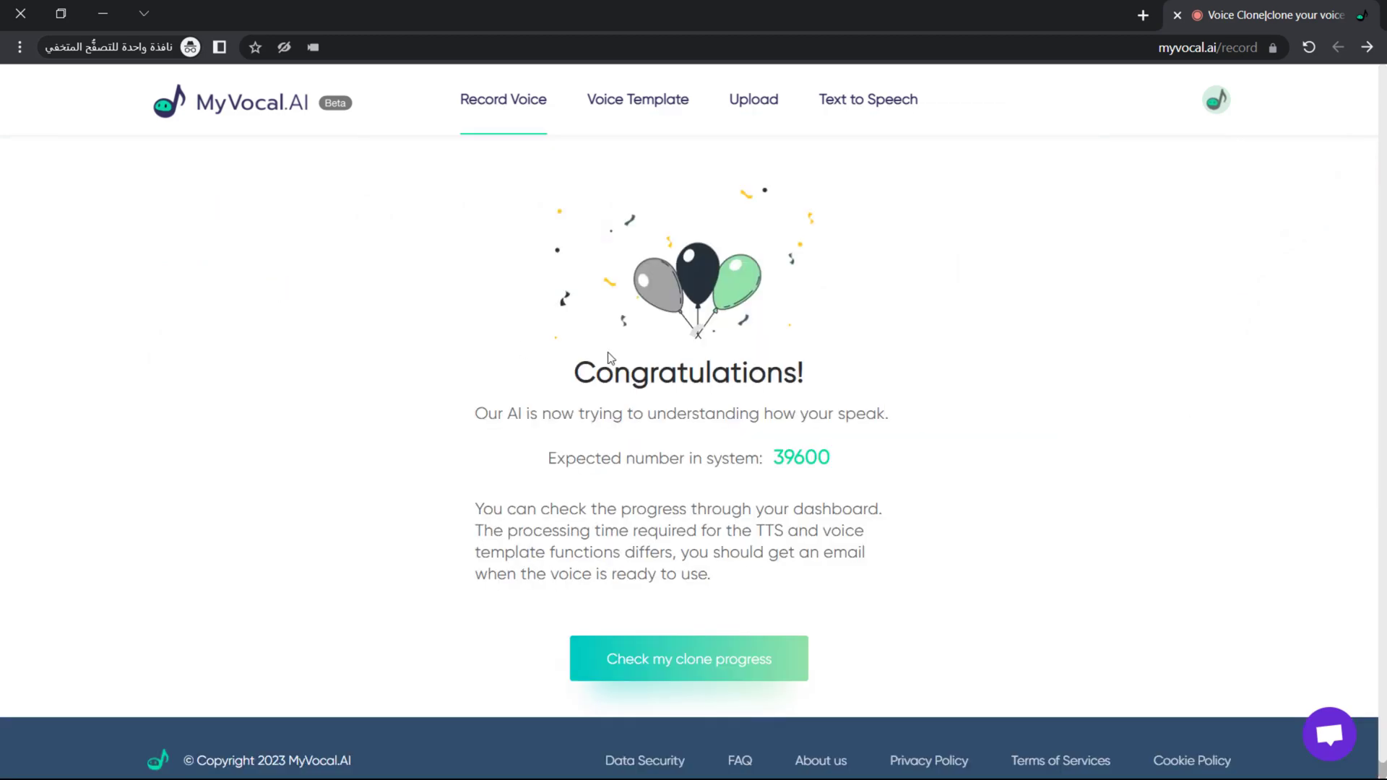
pyautogui.click(718, 657)
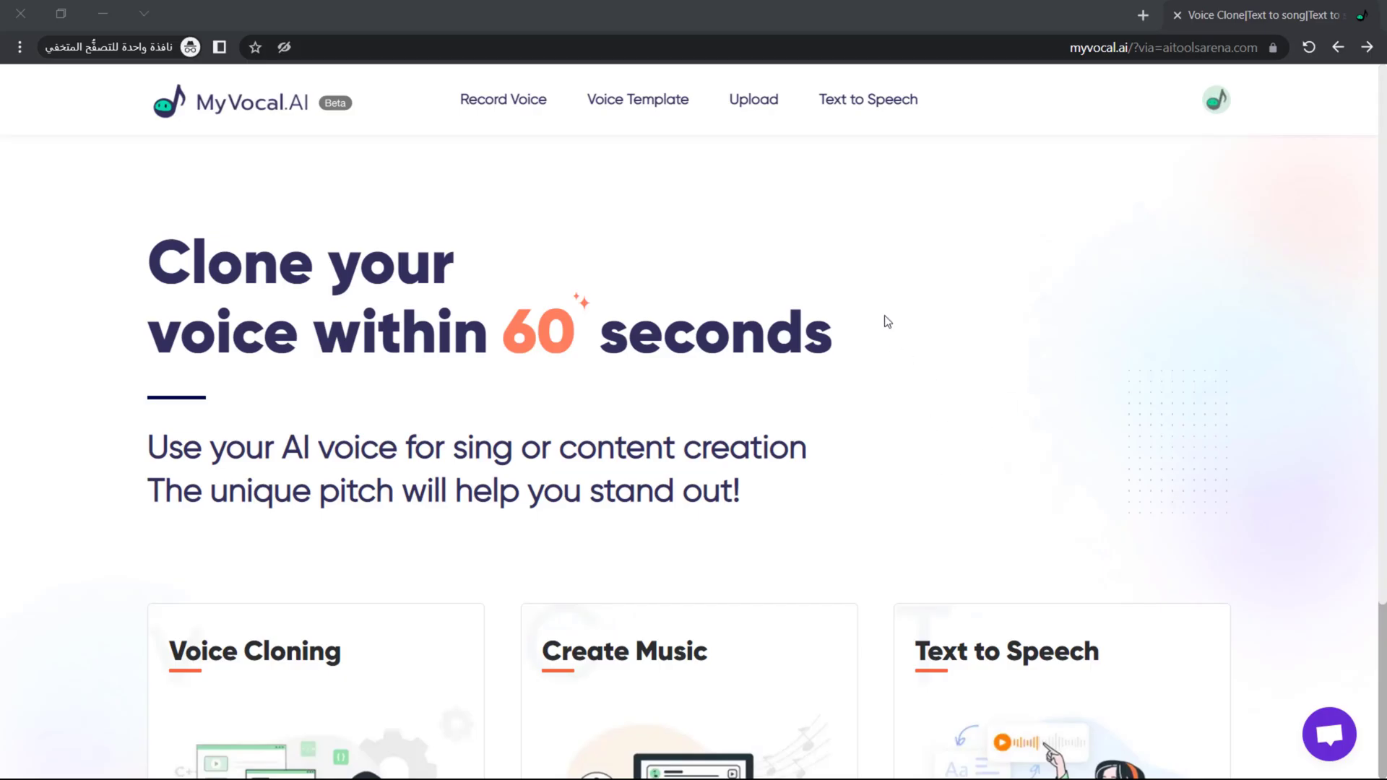
# - Generate speech from the AI Generator channel paragraph as Untitle2 and play the clip
pyautogui.click(876, 116)
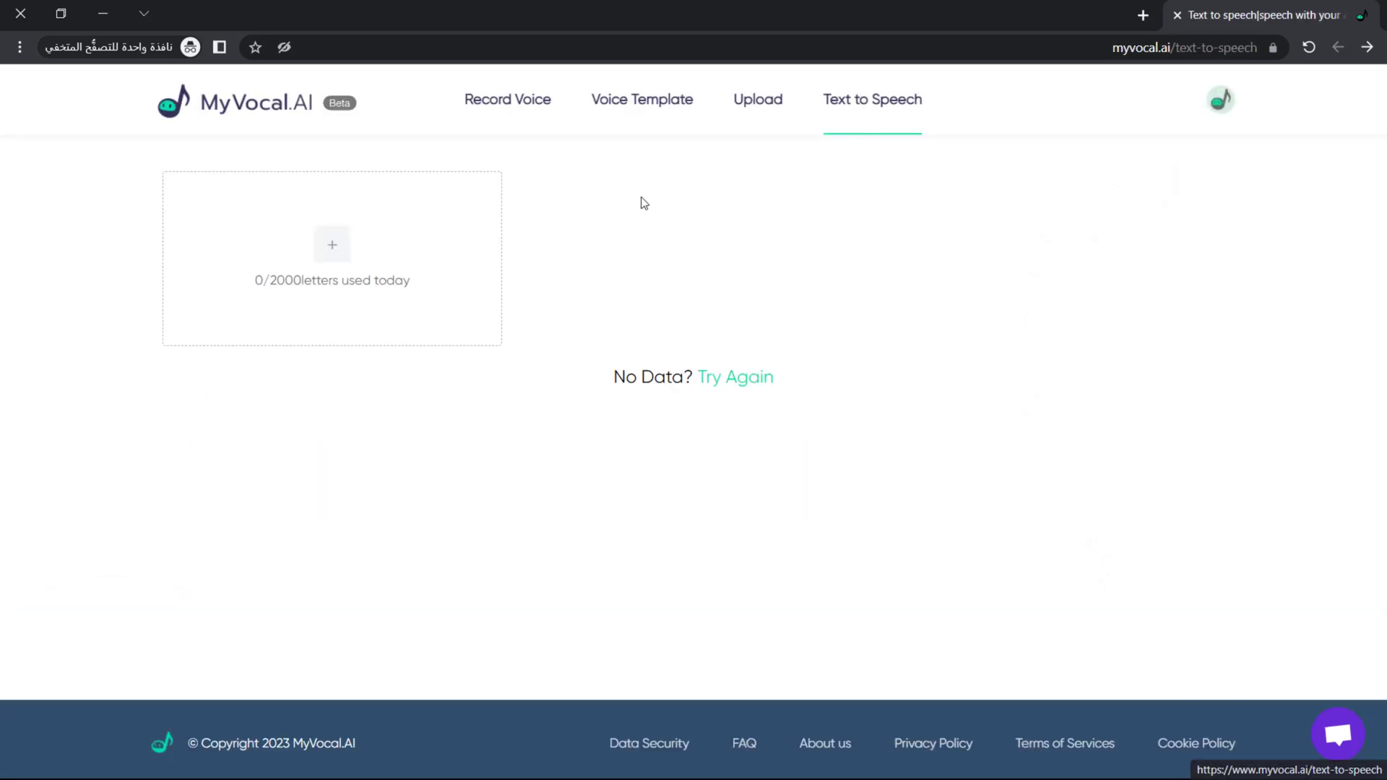
pyautogui.click(332, 246)
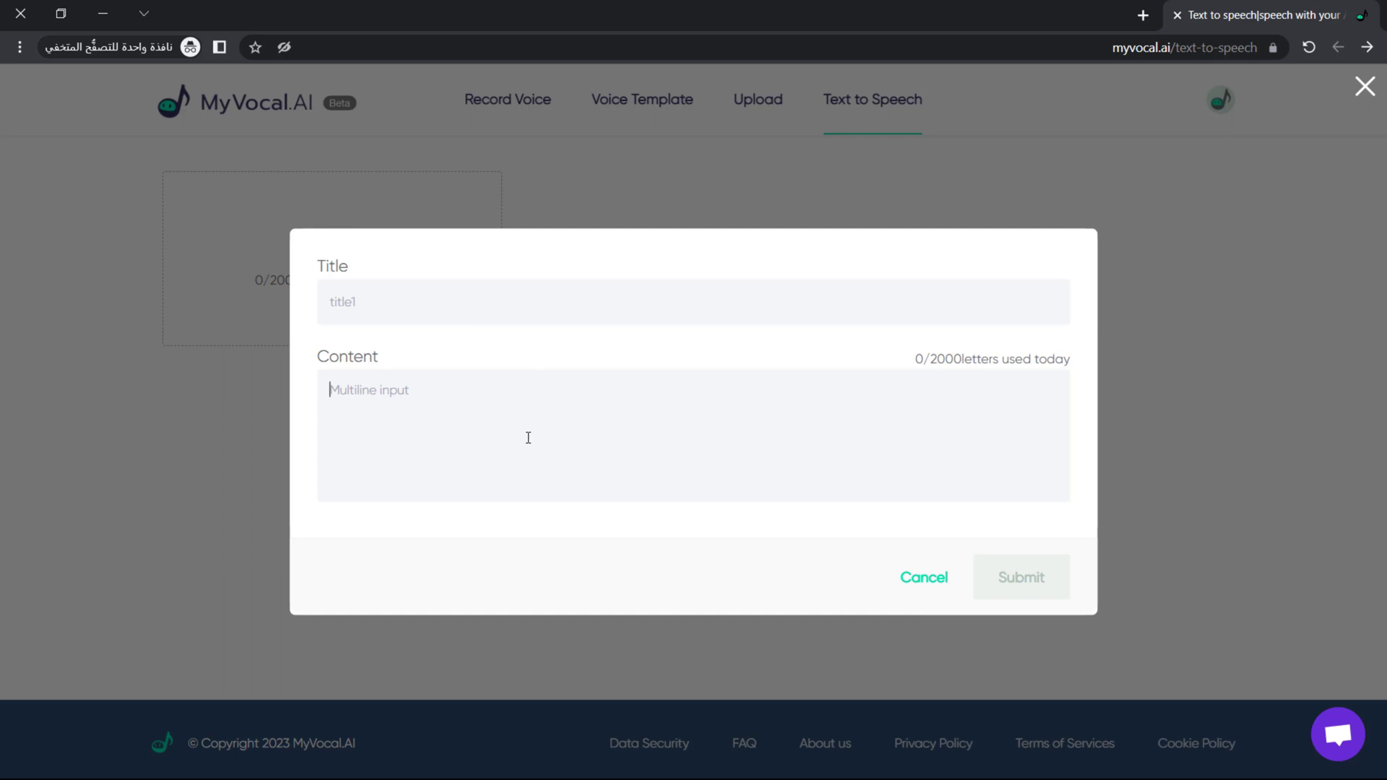
pyautogui.write('The AI Generator channel is keen to give you everything new related to artificial intelligence and its applications that help you in all different aspects of your life, and all you have to do to be informed of all new is to subscribe to our channel and activate the bell button')
pyautogui.click(1037, 580)
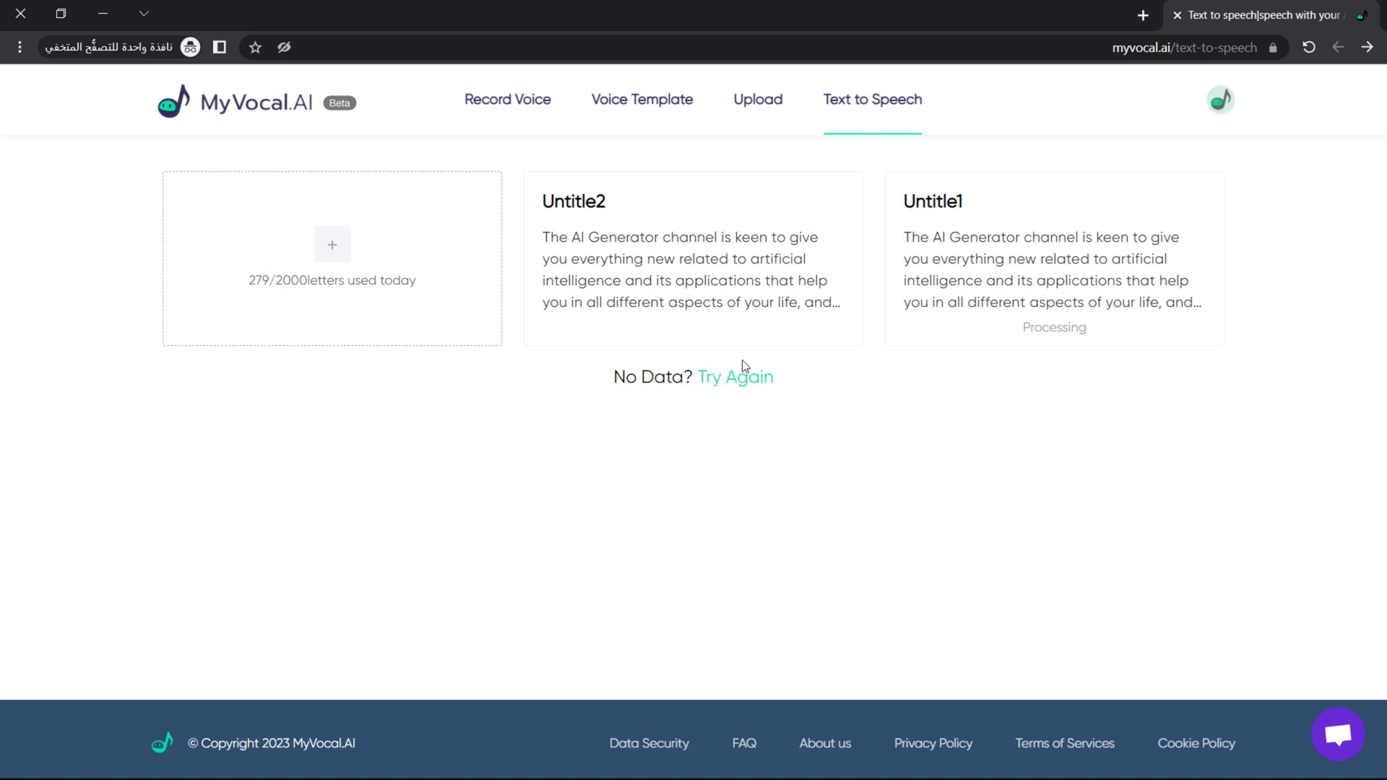
pyautogui.click(913, 338)
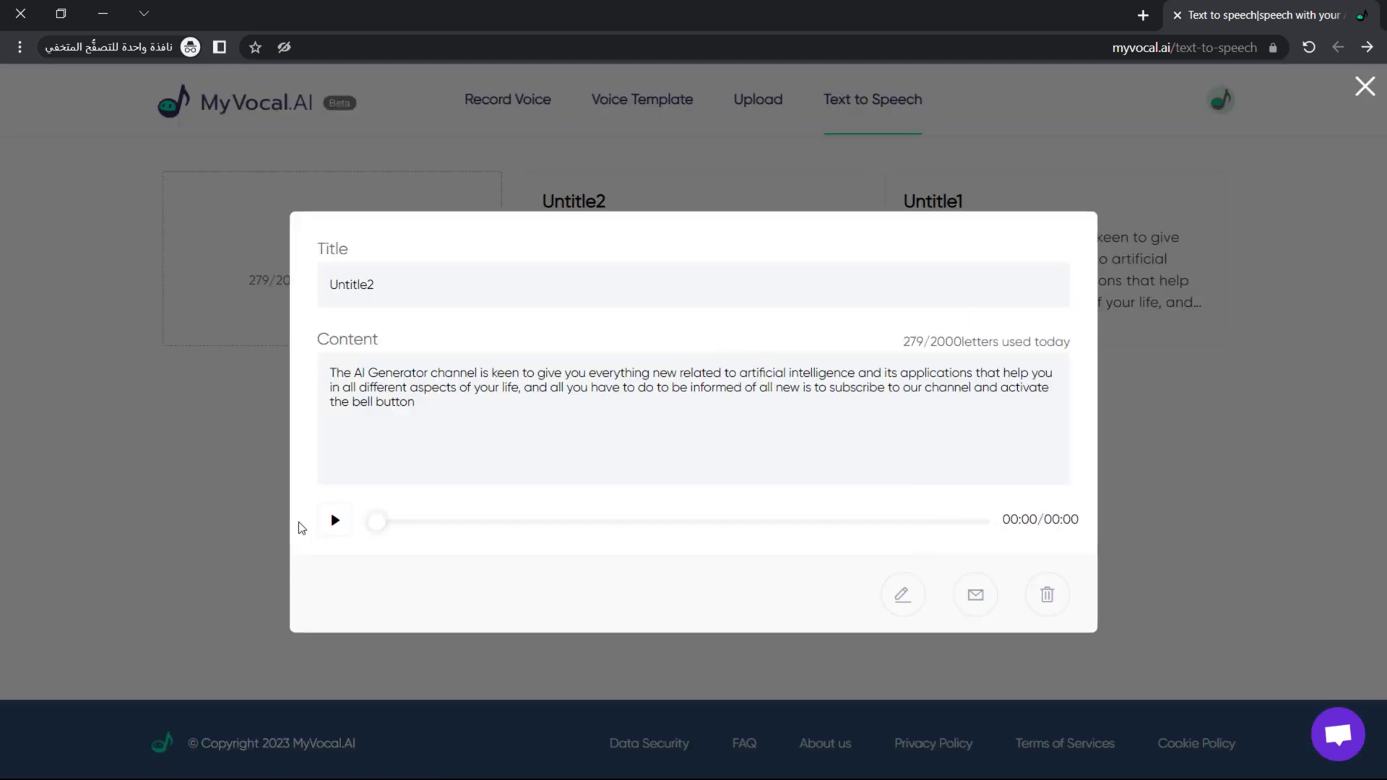
pyautogui.click(335, 521)
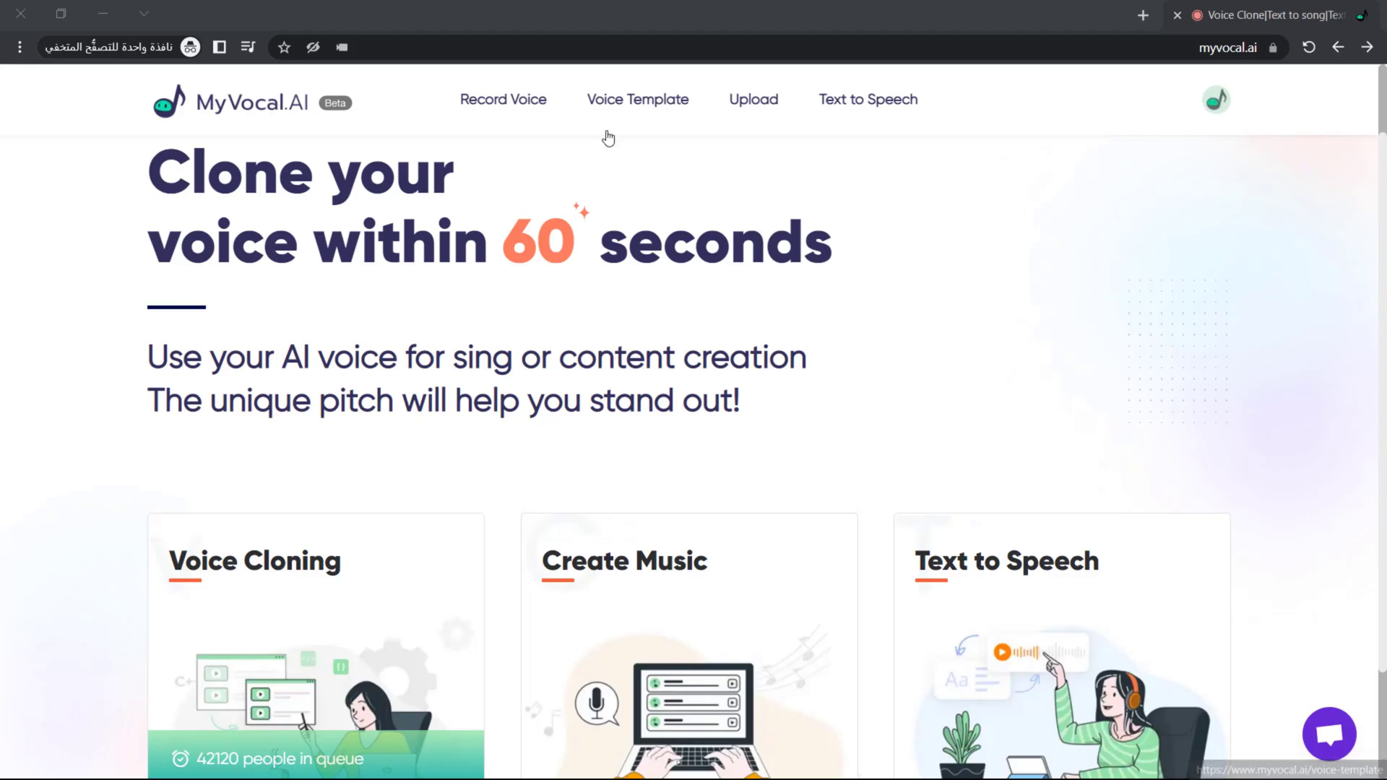
# - Browse the RAP voice templates and preview the Captain america track
pyautogui.click(632, 112)
pyautogui.scroll(-5, 831, 379)
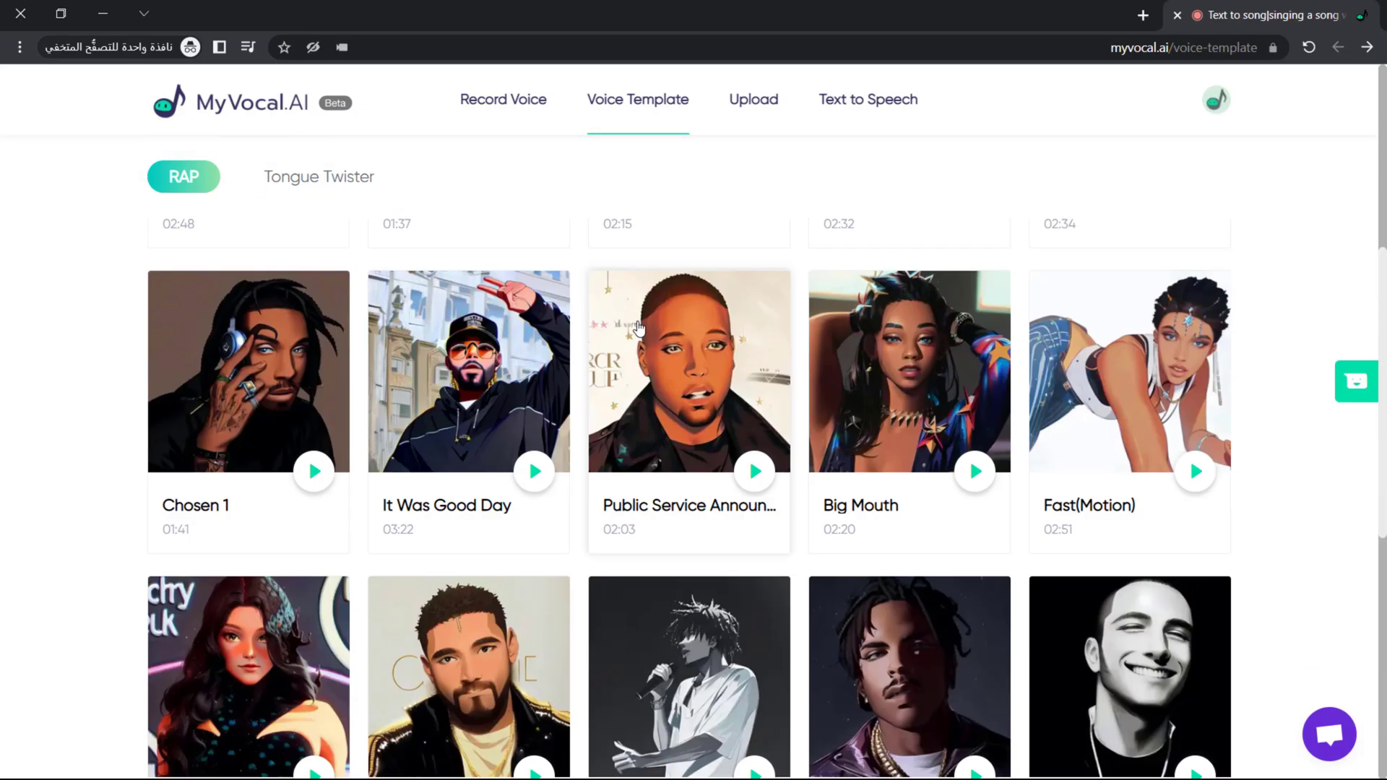
pyautogui.scroll(3, 385, 345)
pyautogui.scroll(-4, 722, 404)
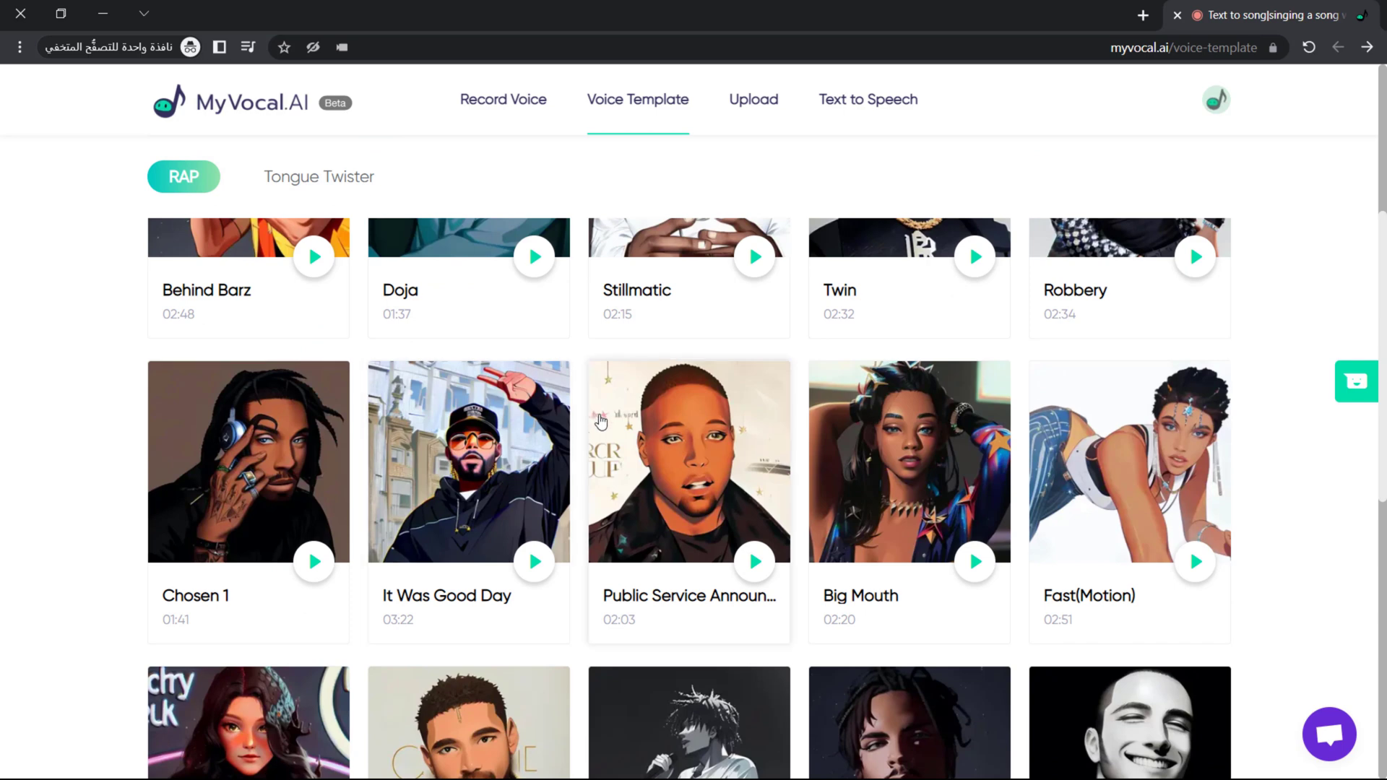
pyautogui.scroll(-3, 963, 446)
pyautogui.scroll(-2, 805, 443)
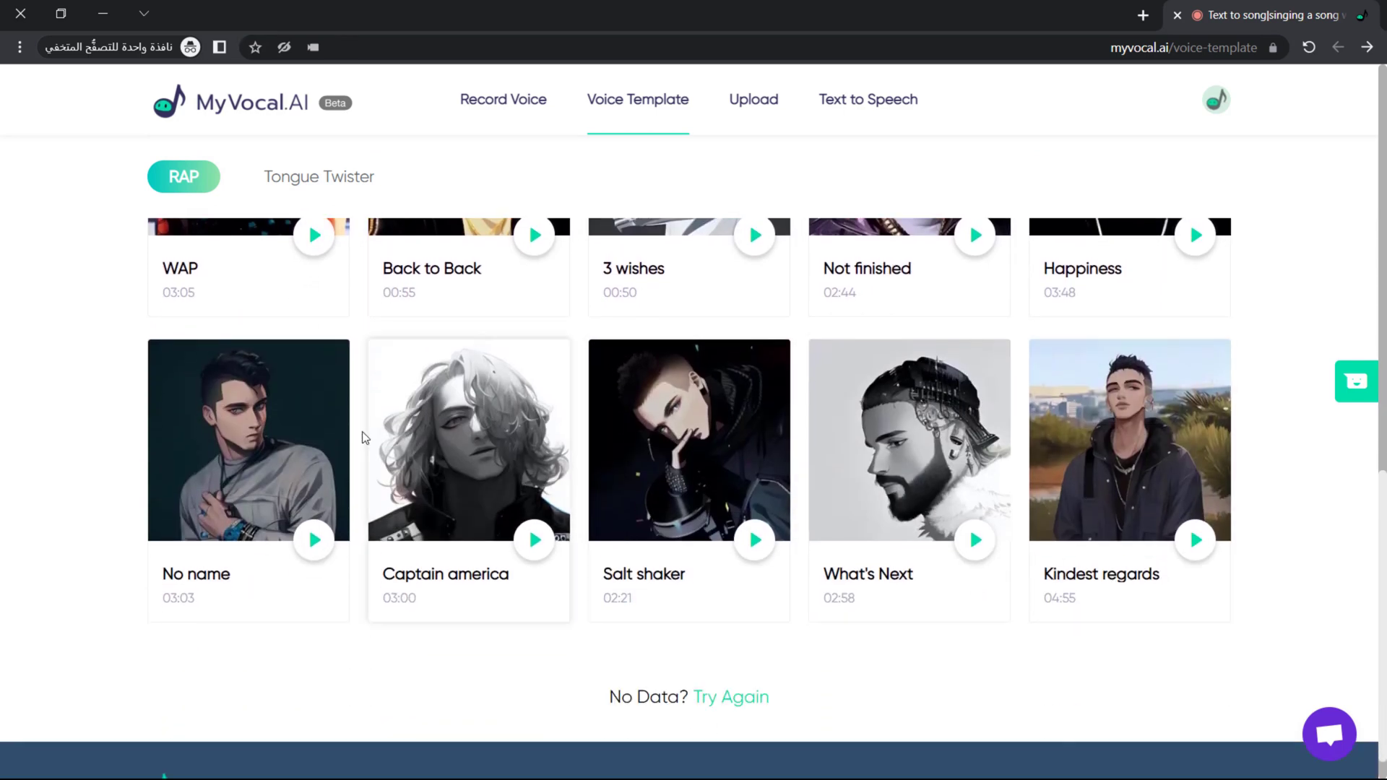
pyautogui.click(312, 458)
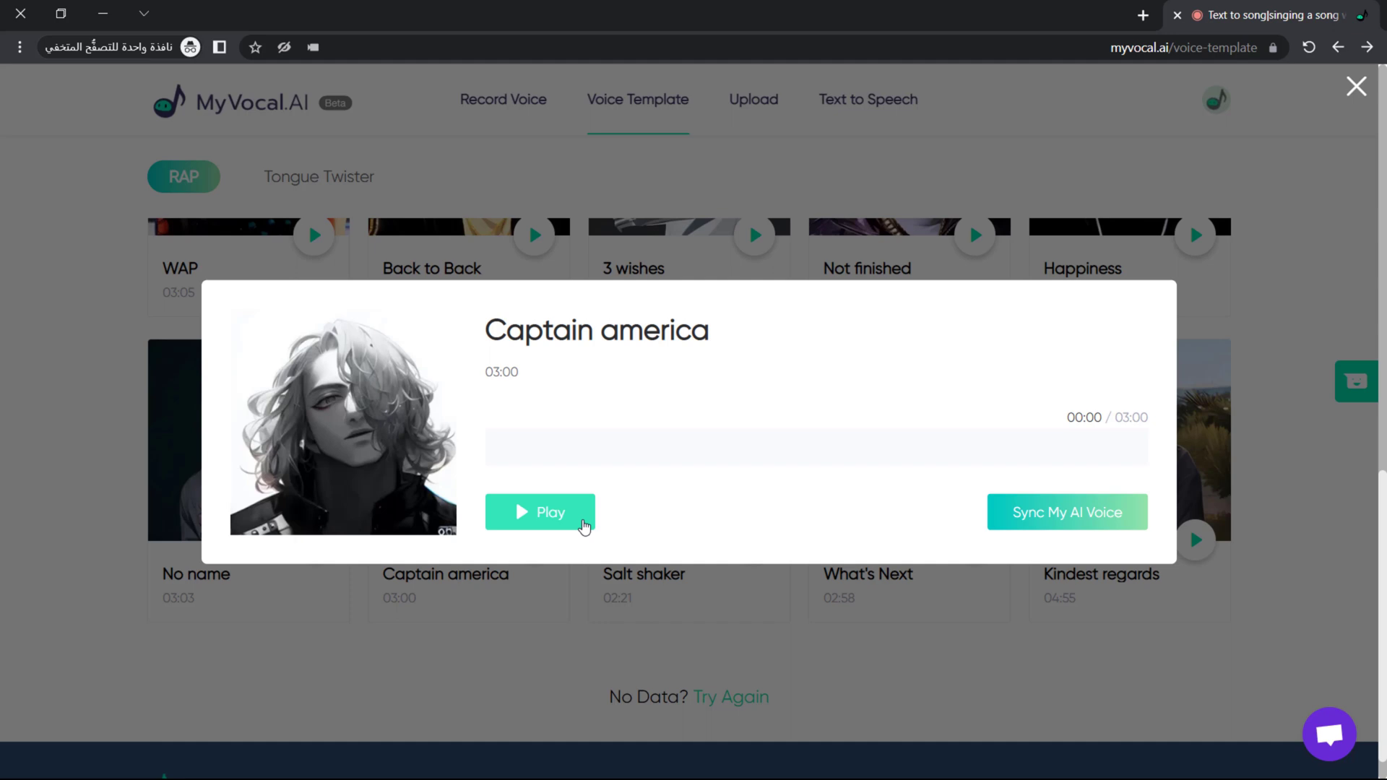
pyautogui.click(543, 512)
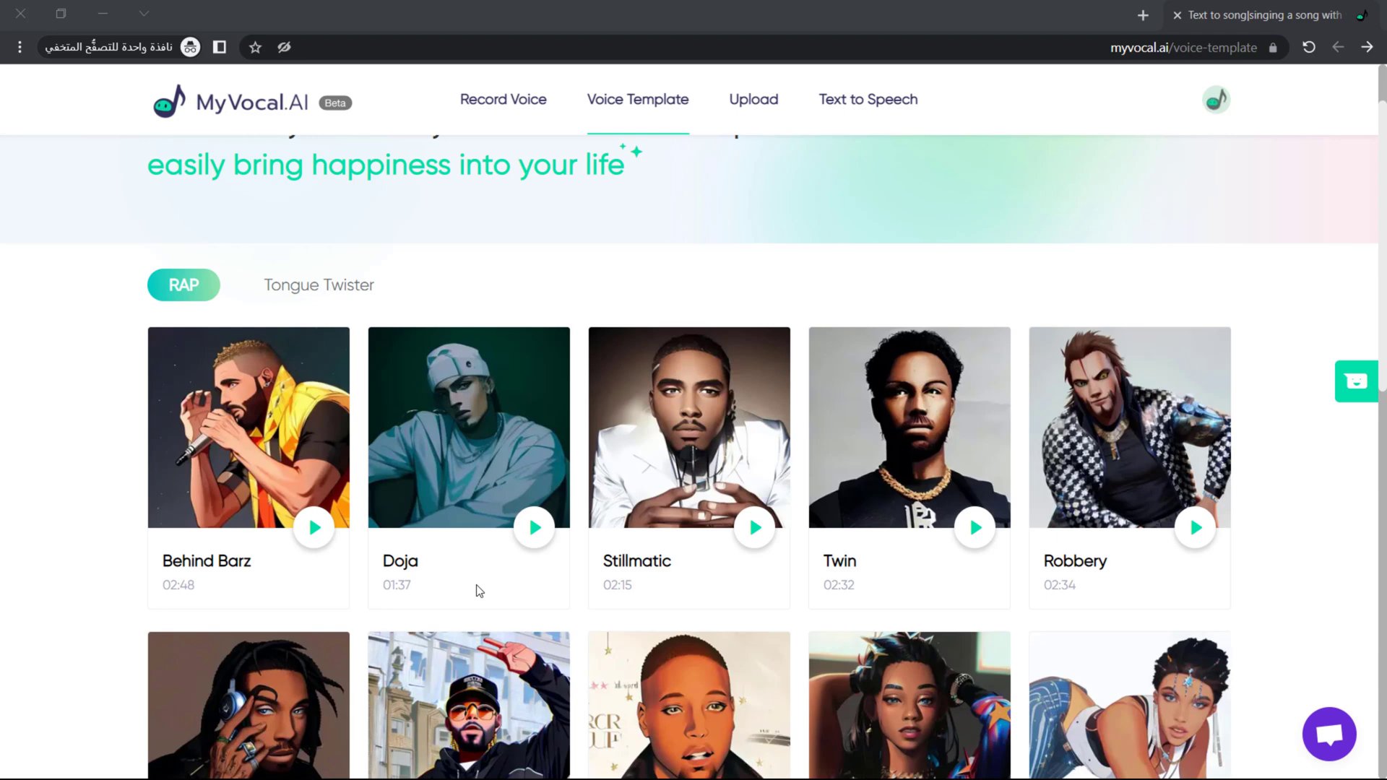
# - Show the Tongue Twister templates and preview Good Cook Cook
pyautogui.click(312, 285)
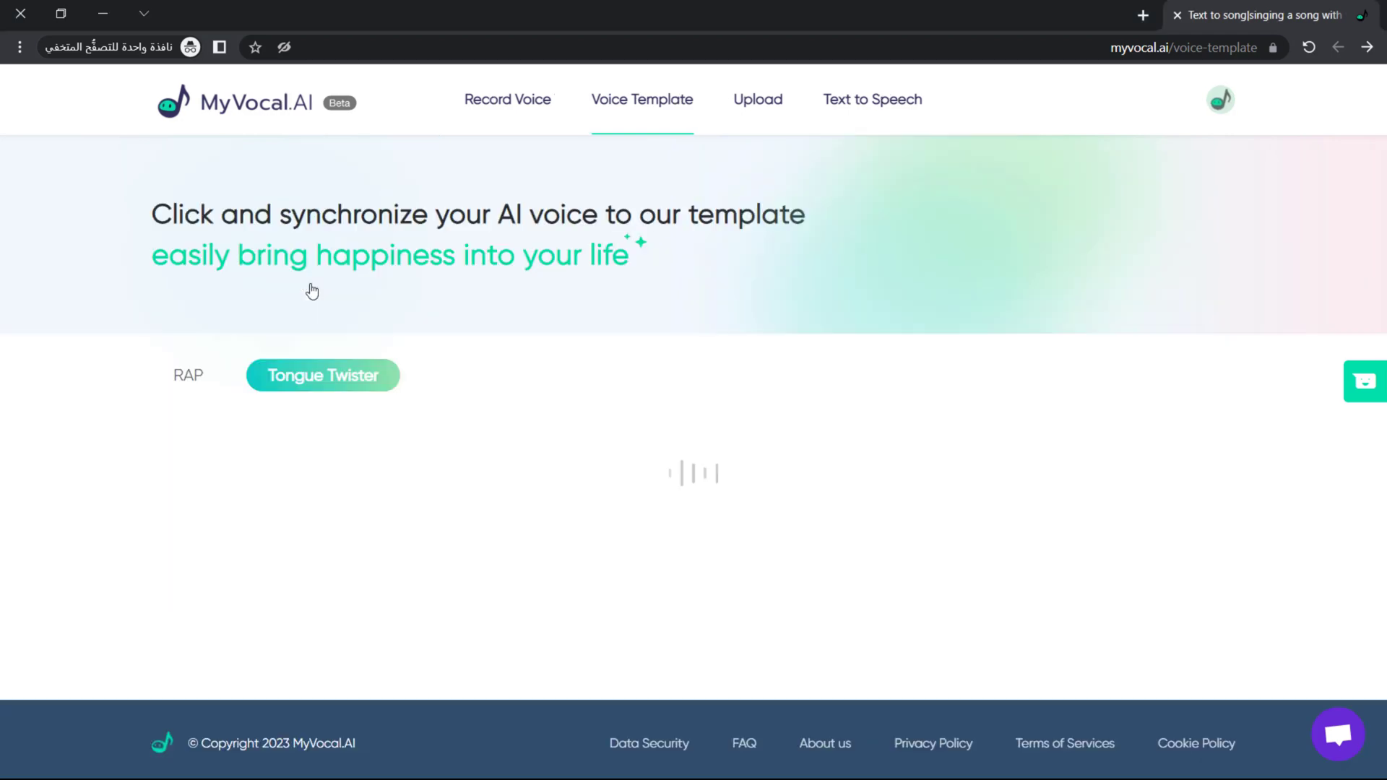
pyautogui.scroll(-1, 404, 433)
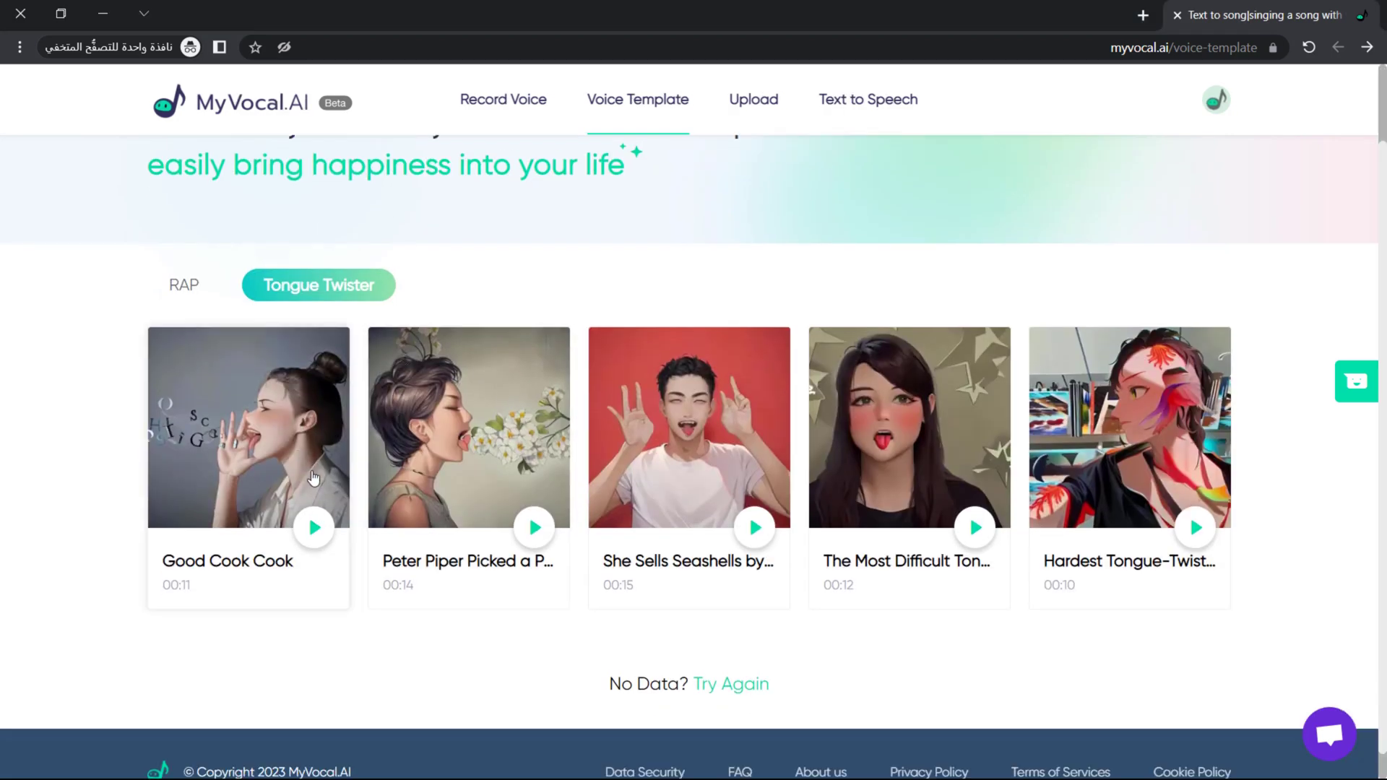
pyautogui.click(315, 528)
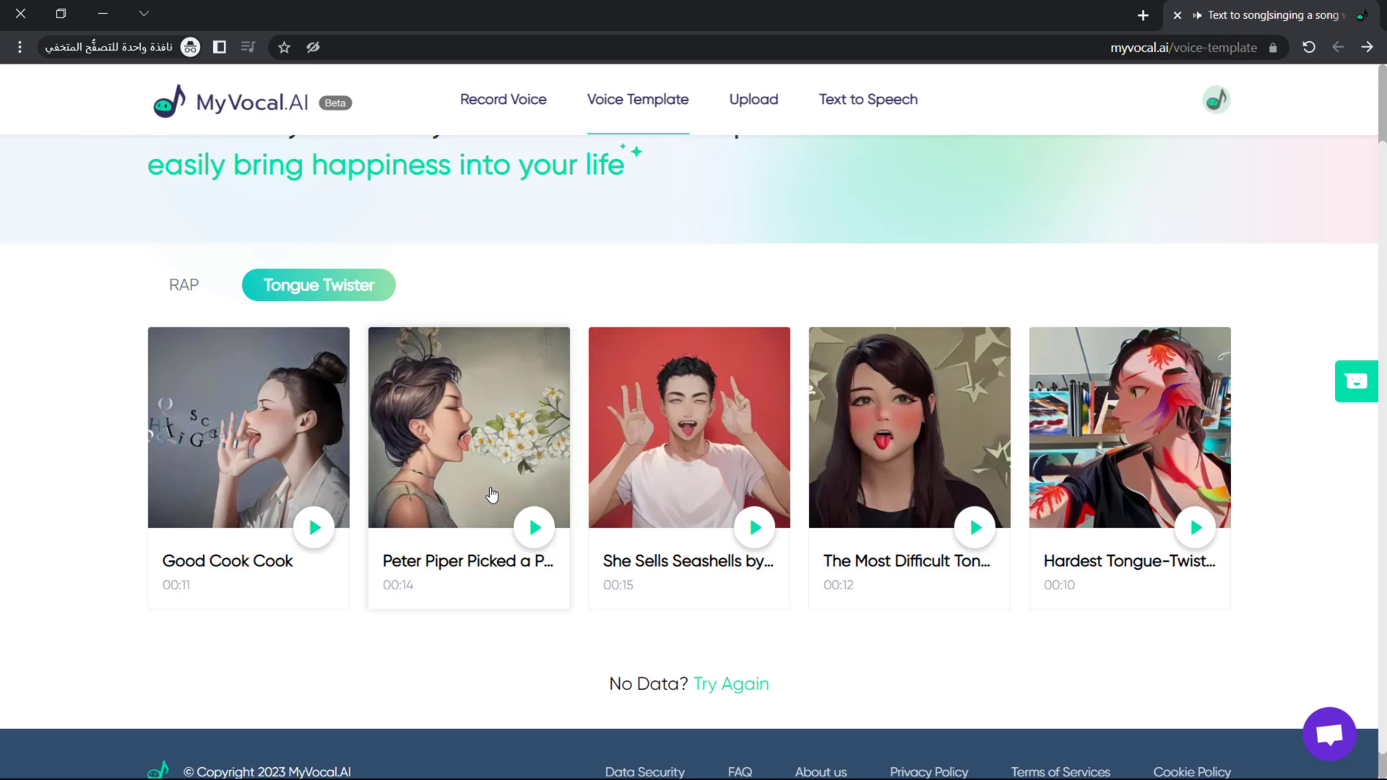
# - Preview the Peter Piper template, then She Sells Seashells by the Seashore
pyautogui.click(520, 517)
pyautogui.click(571, 514)
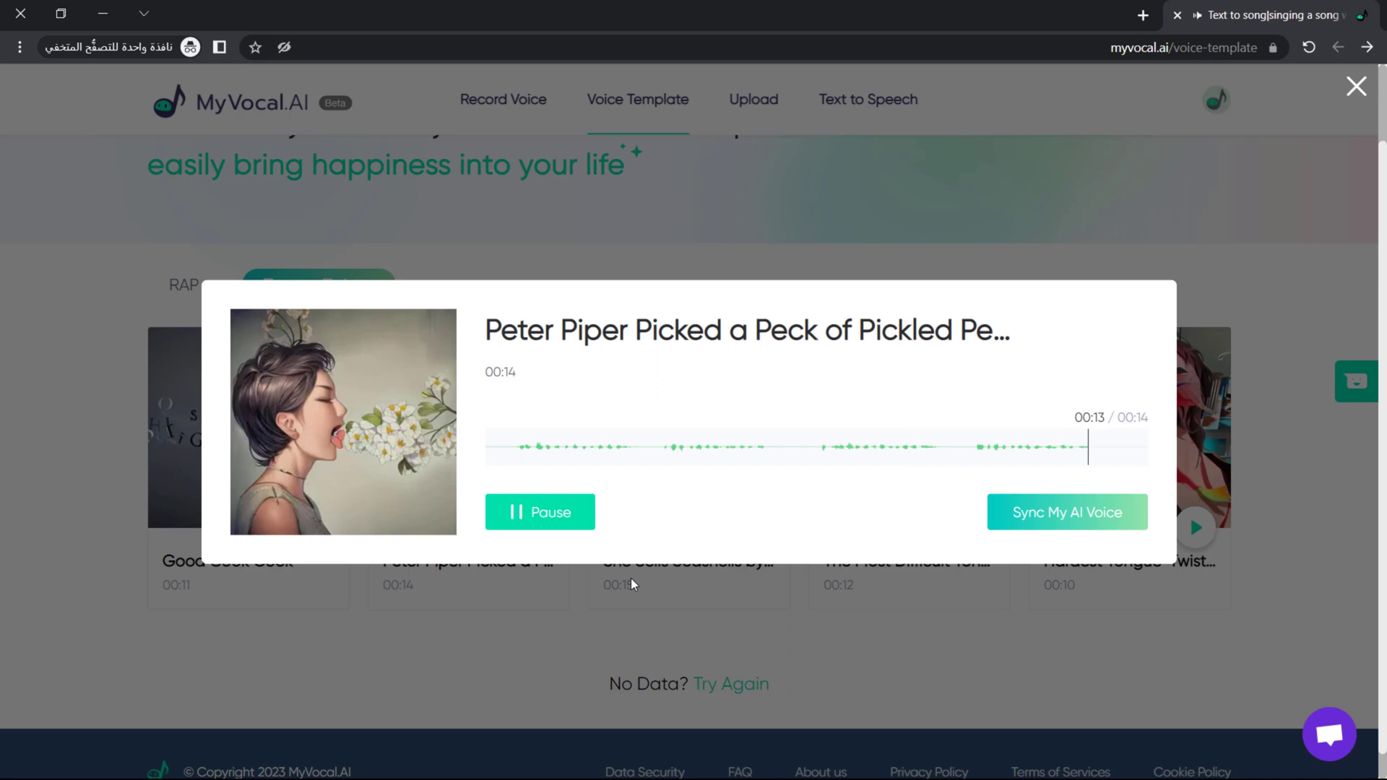
pyautogui.click(646, 605)
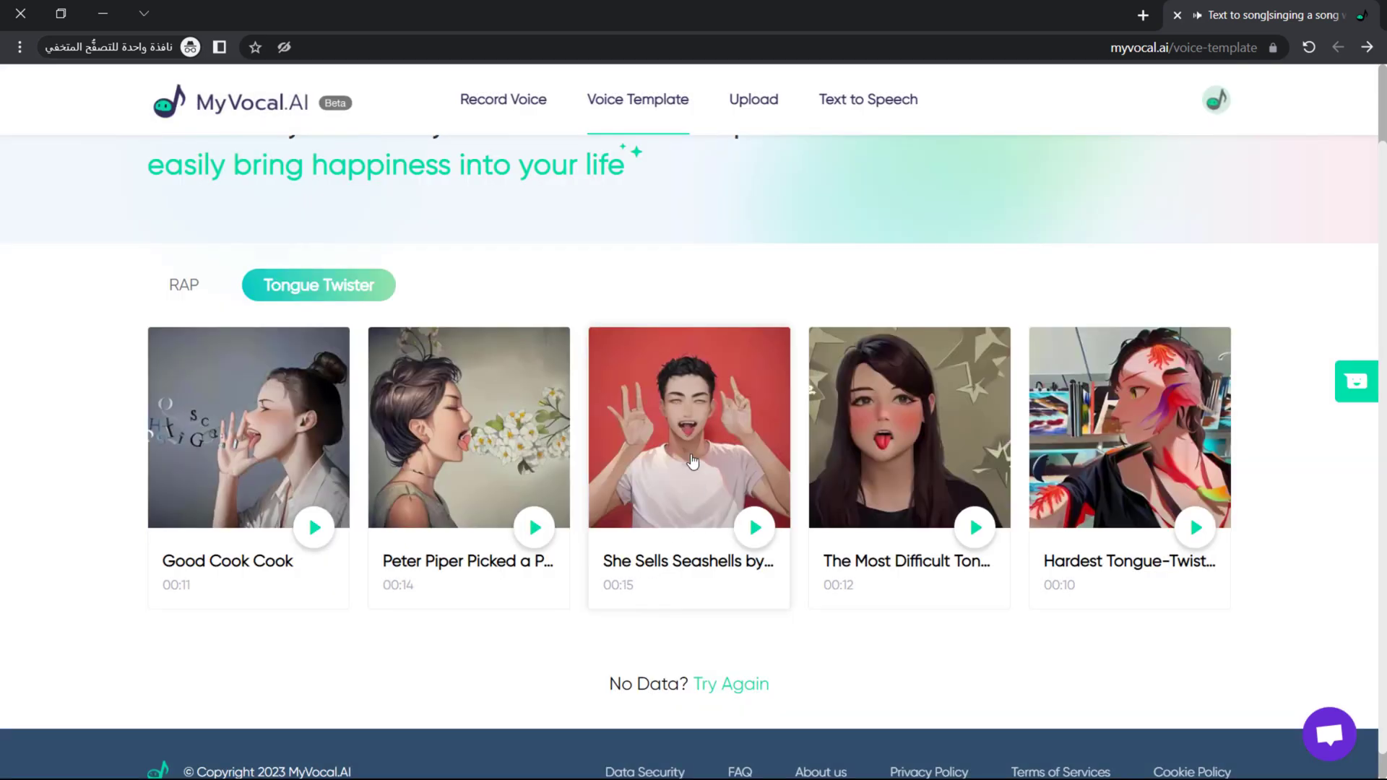
pyautogui.click(685, 436)
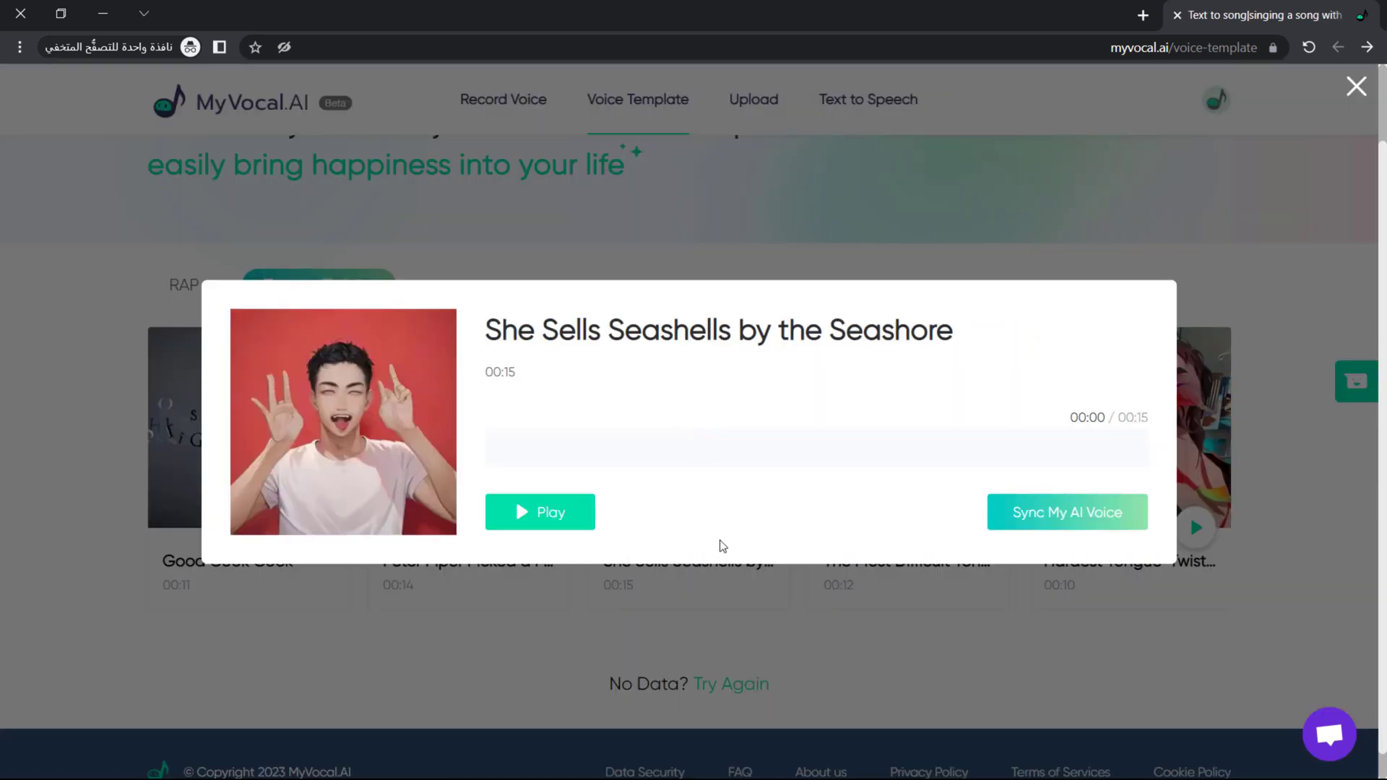
pyautogui.click(567, 519)
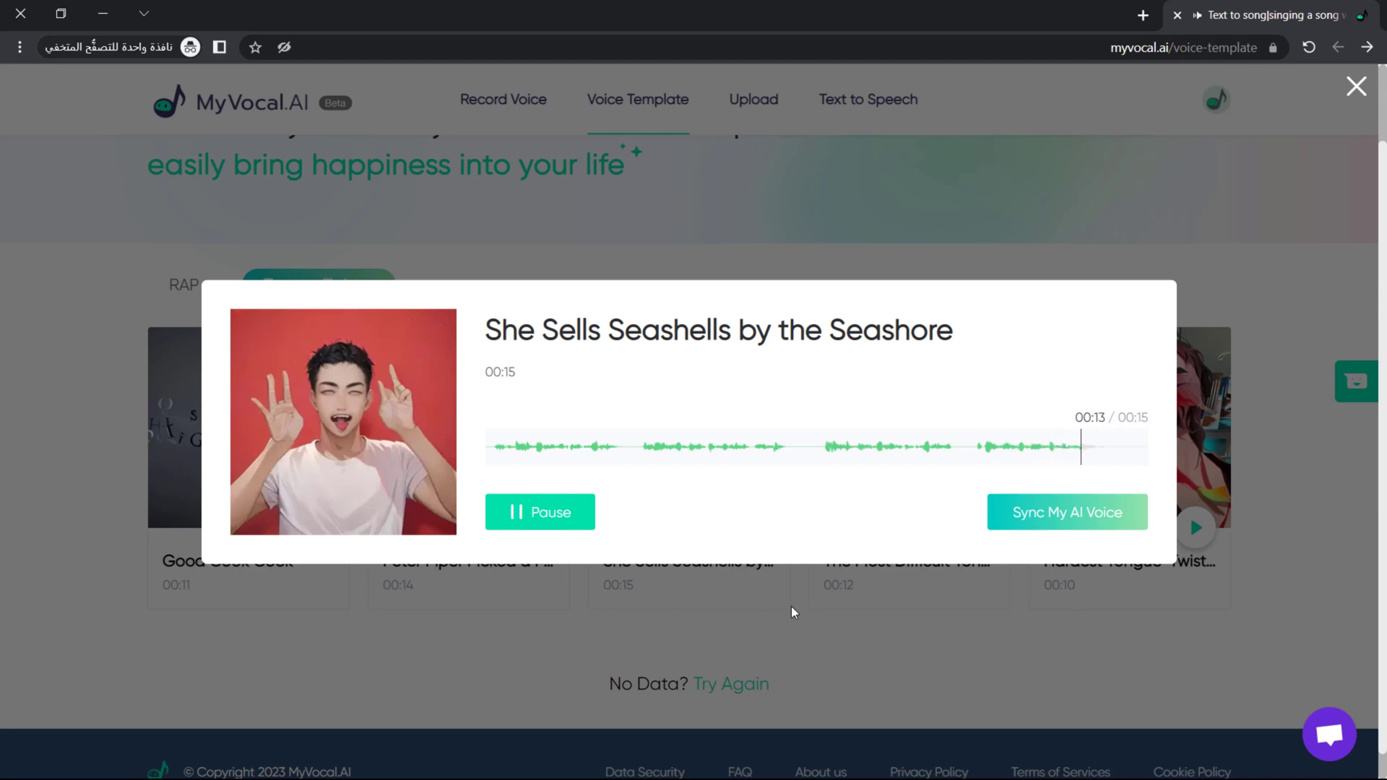
# - Close the She Sells Seashells preview to return to the five-template tongue-twister gallery
pyautogui.click(869, 605)
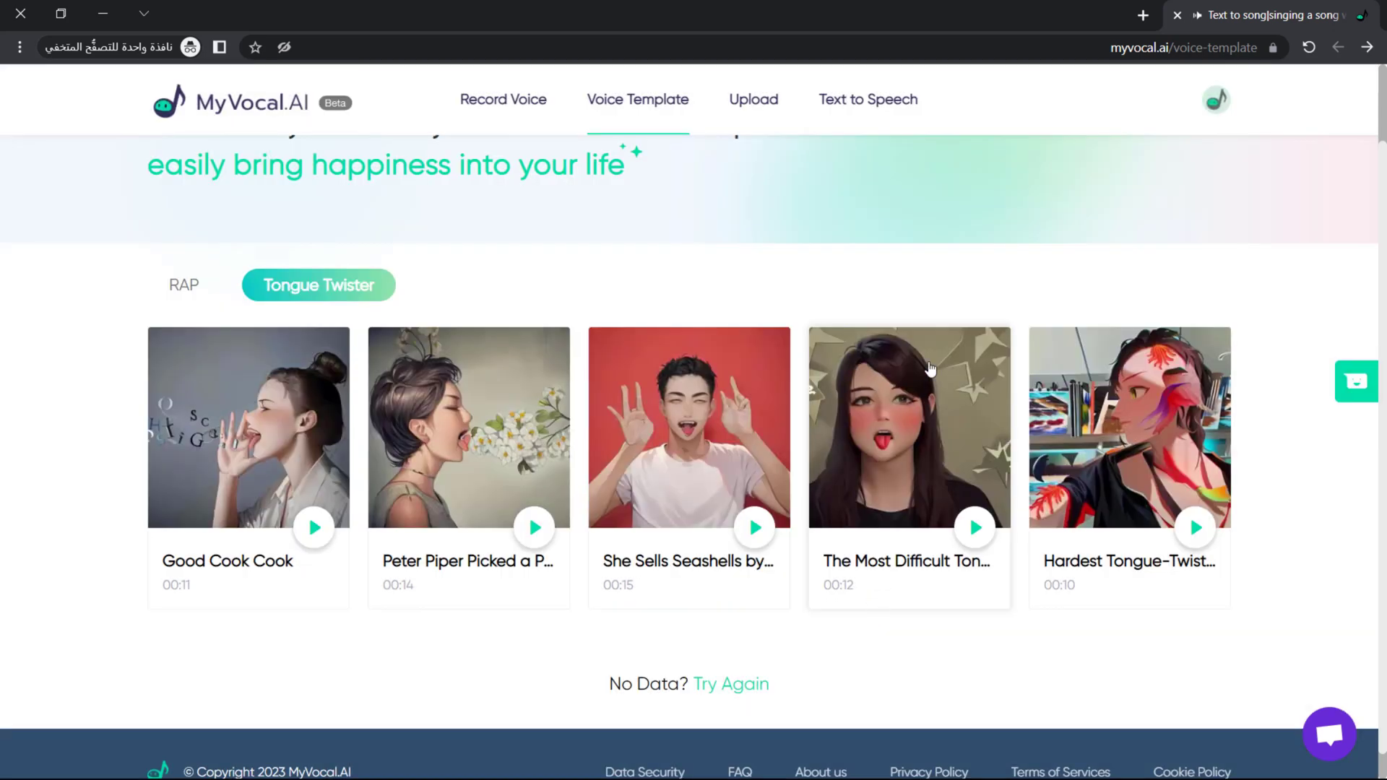